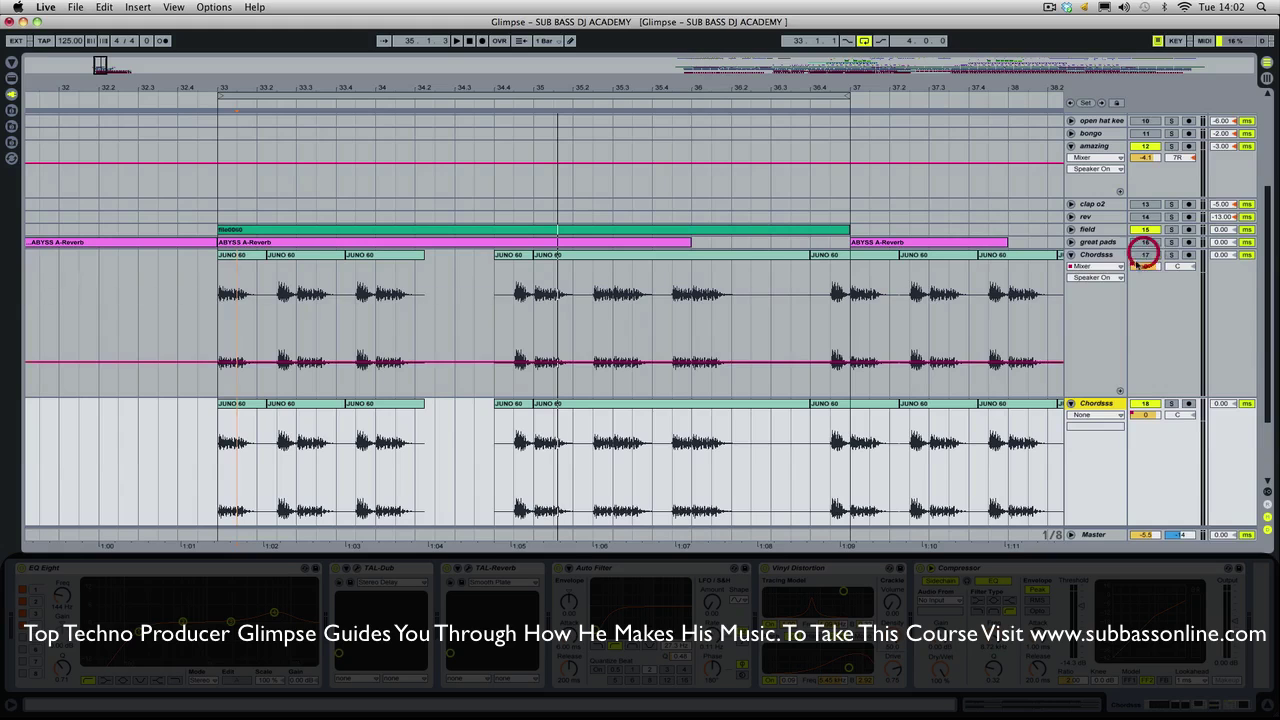
Step: Mute the lower Chordsss track and add the SoundToys Crystallizer plug-in to the upper Chordsss track
left_click(1142, 405)
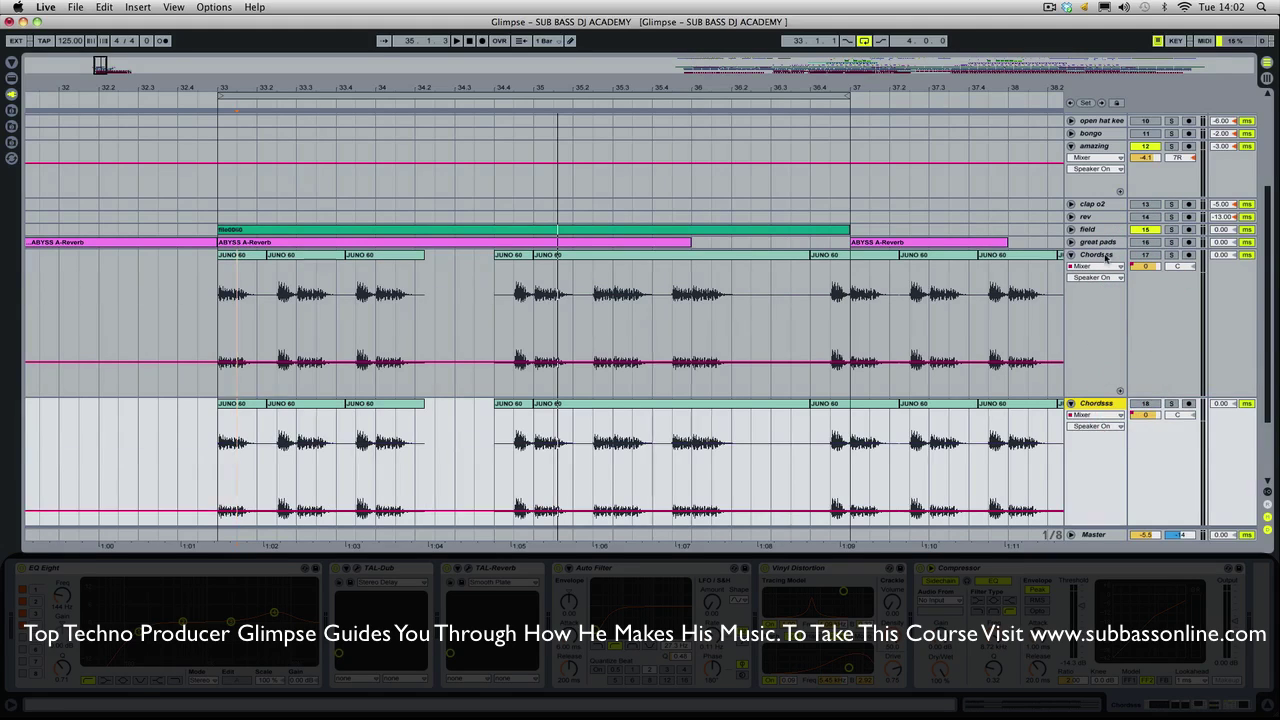
left_click(1098, 254)
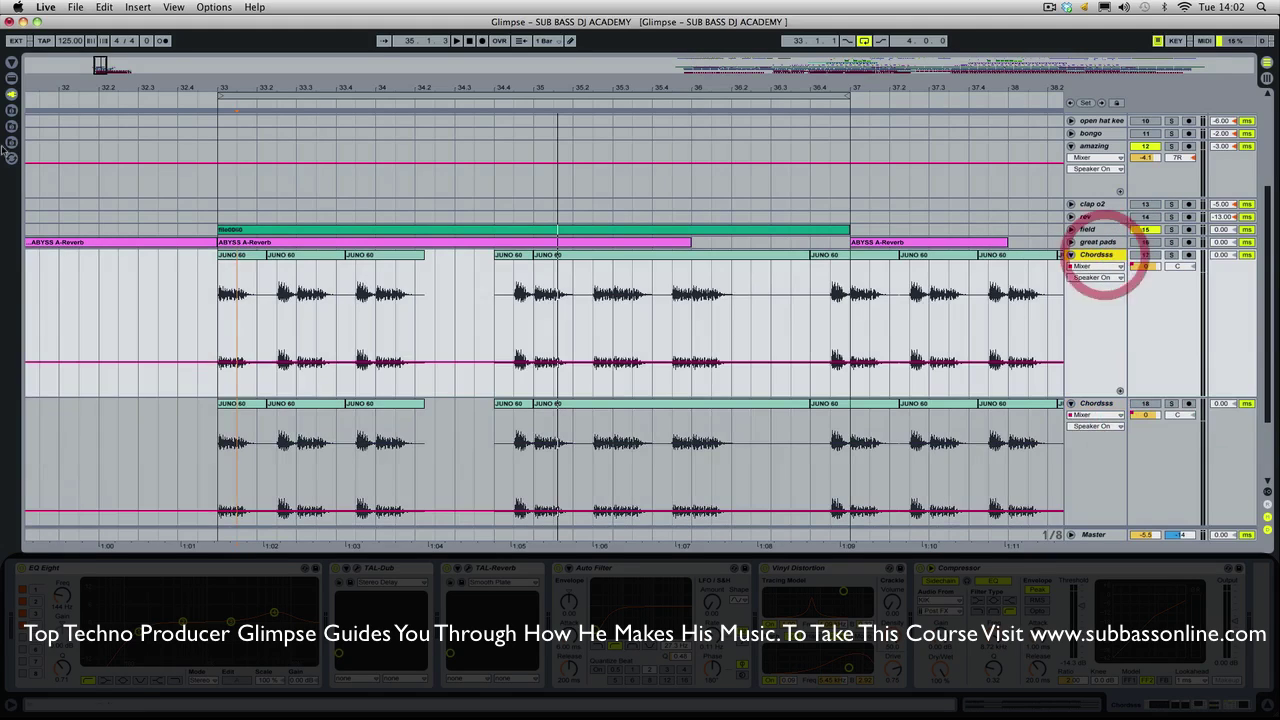
left_click(12, 94)
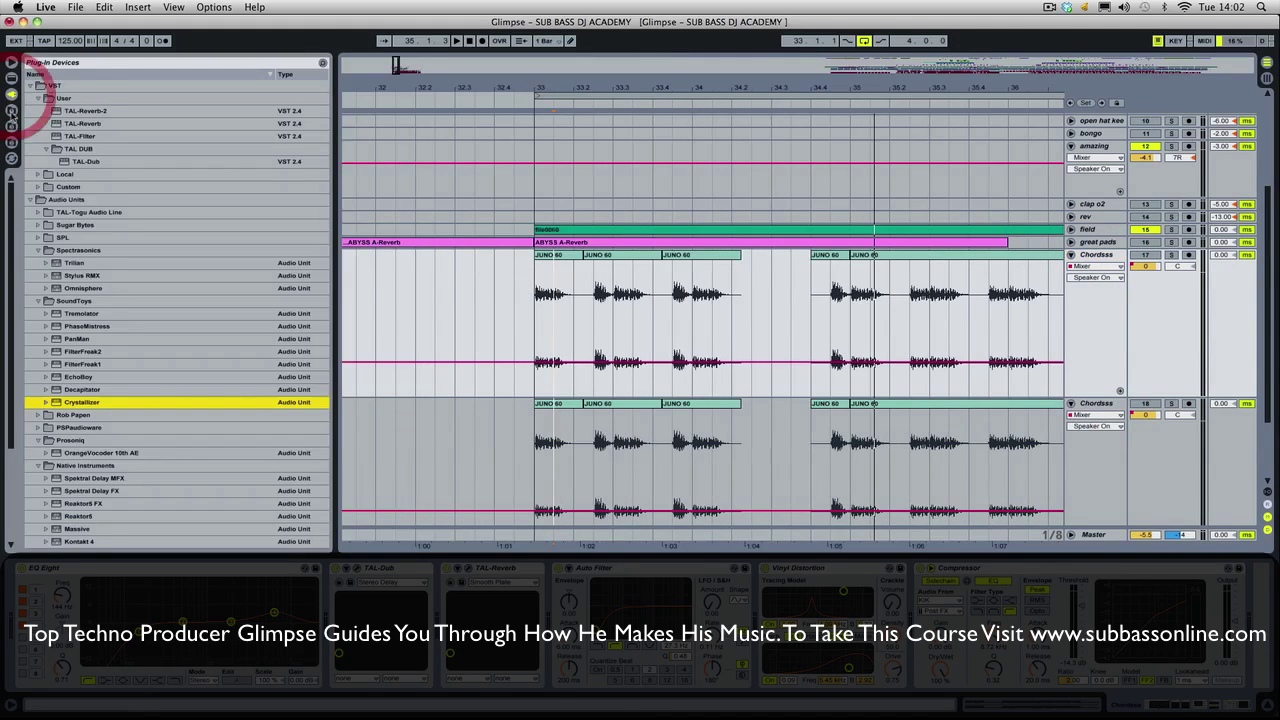
double_click(78, 402)
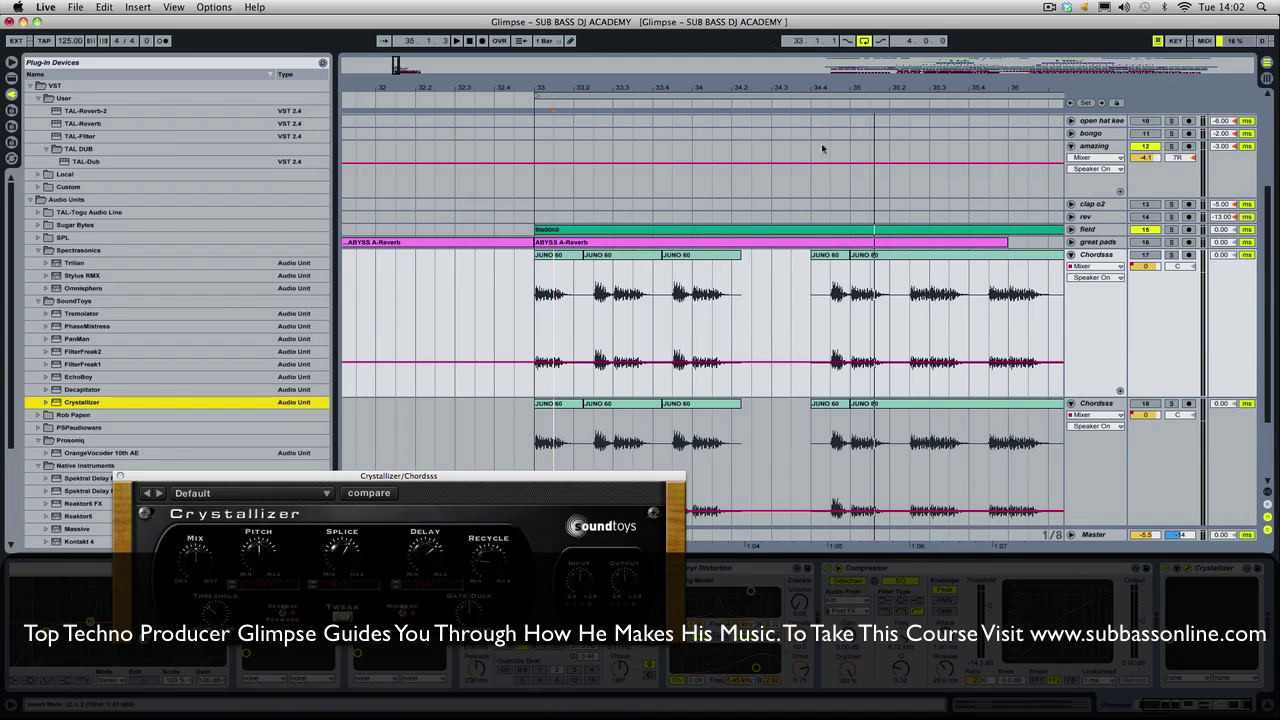
left_click_drag(851, 96, 685, 82)
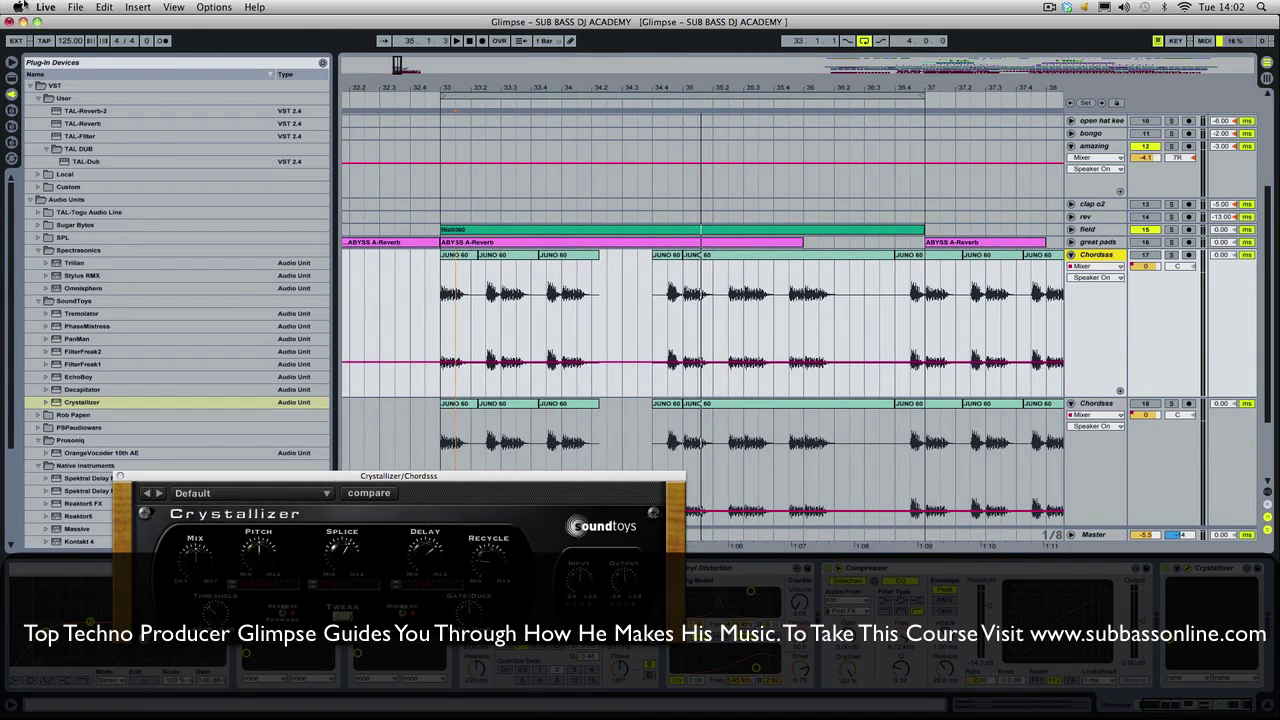
left_click(12, 62)
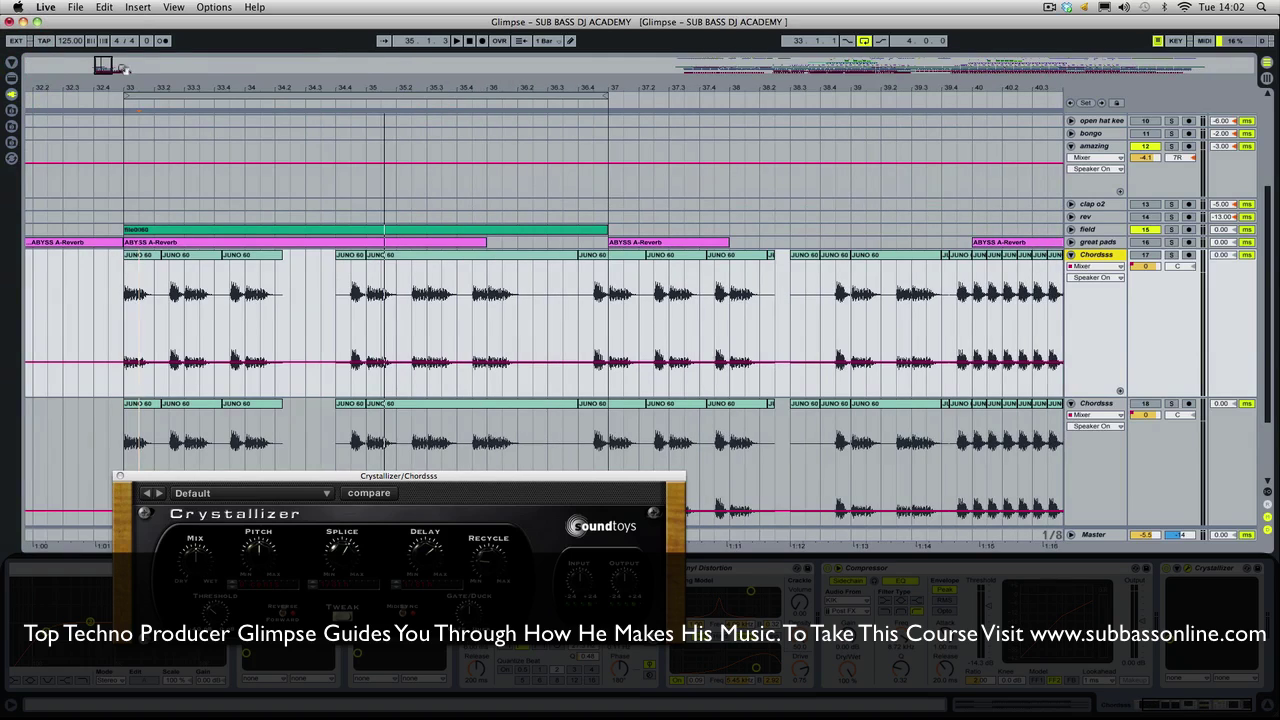
left_click_drag(224, 83, 306, 103)
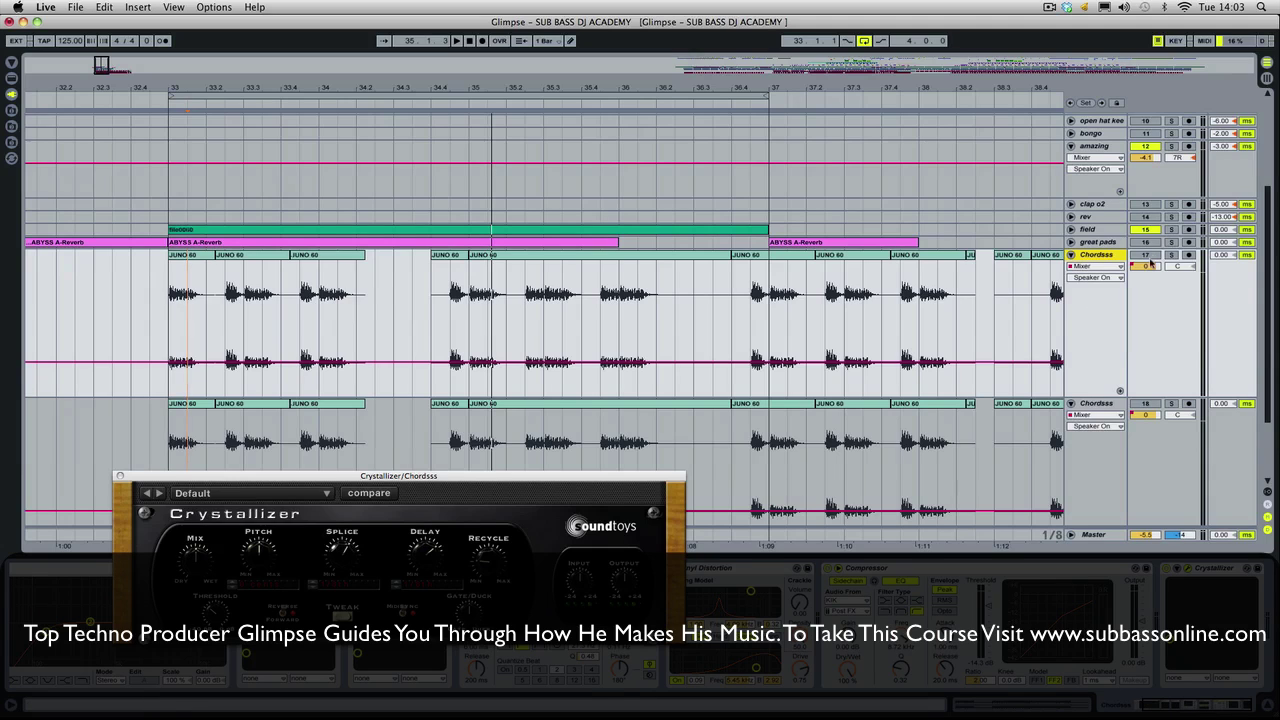
Step: Turn the upper Chordsss track back on, audition it and set Crystallizer's Mix partway towards wet
left_click(1146, 255)
key("space")
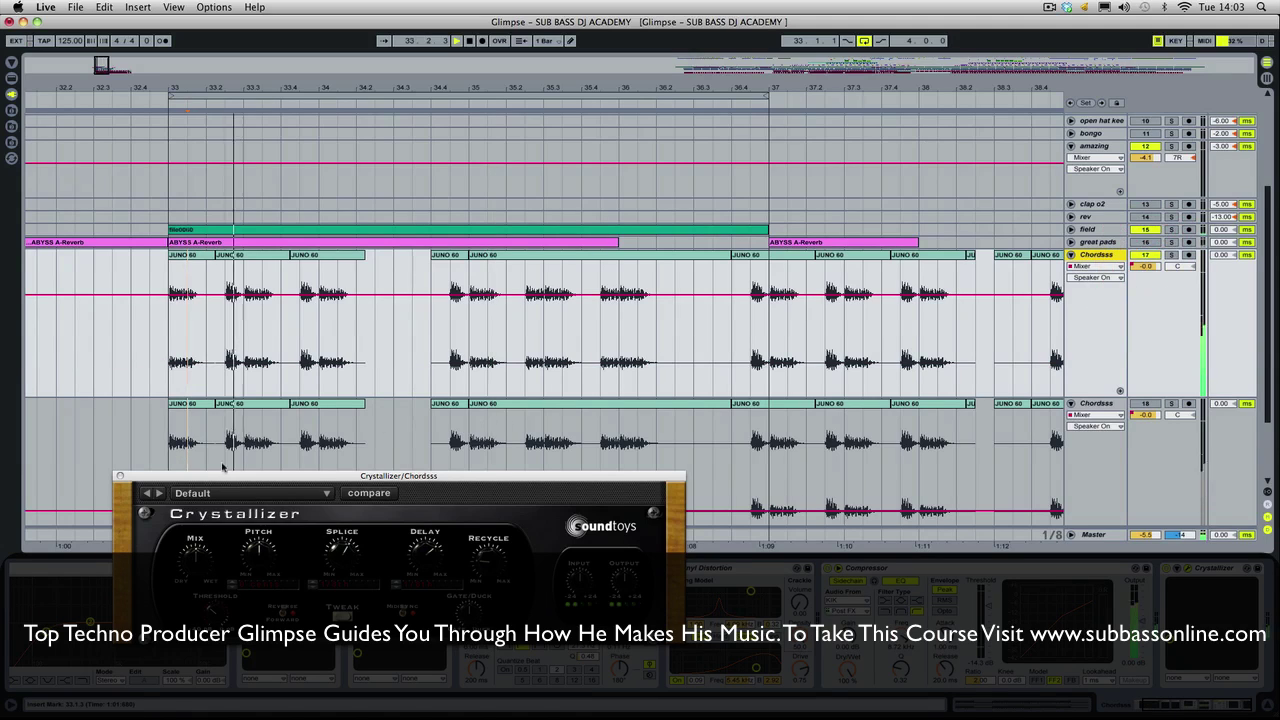
left_click(198, 566)
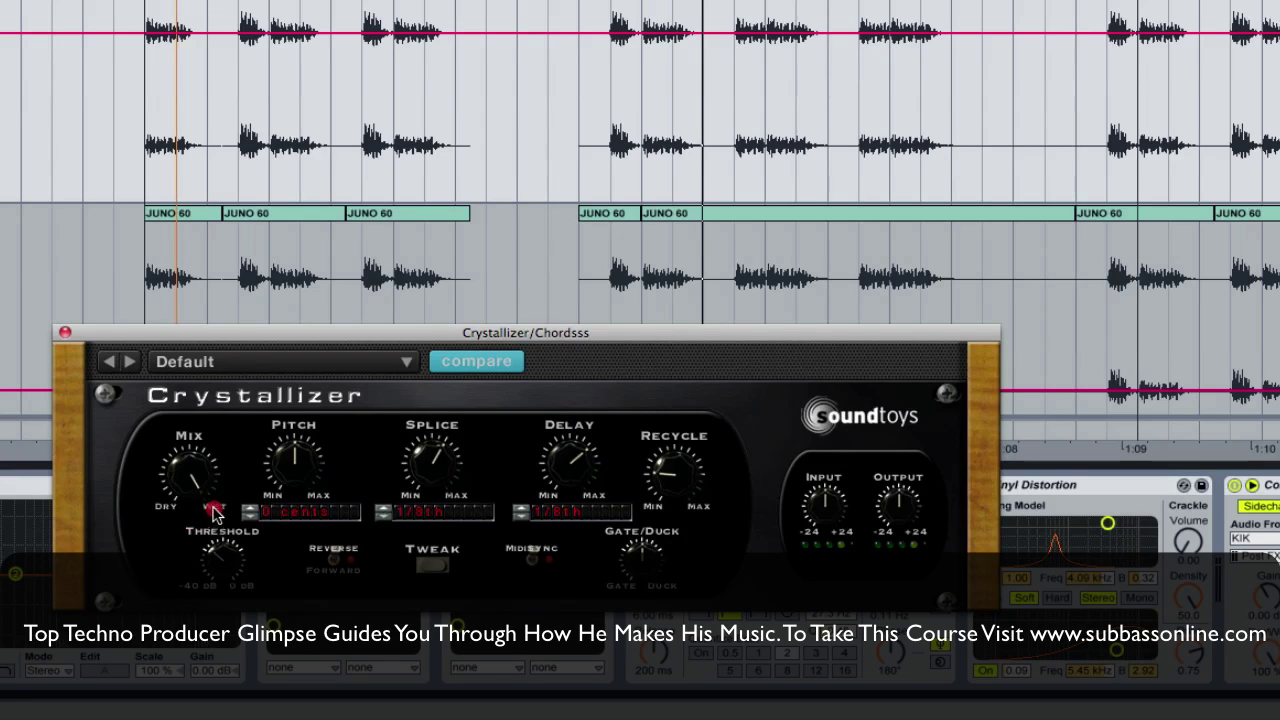
left_click(405, 364)
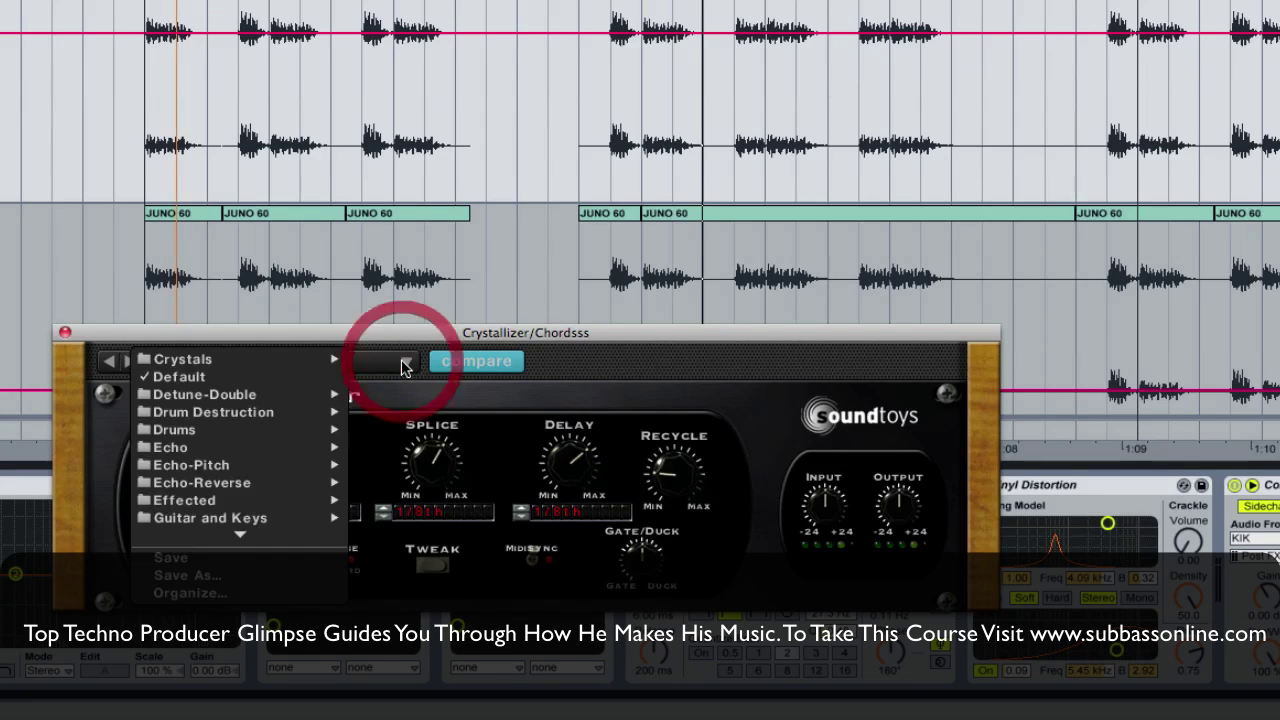
left_click(405, 364)
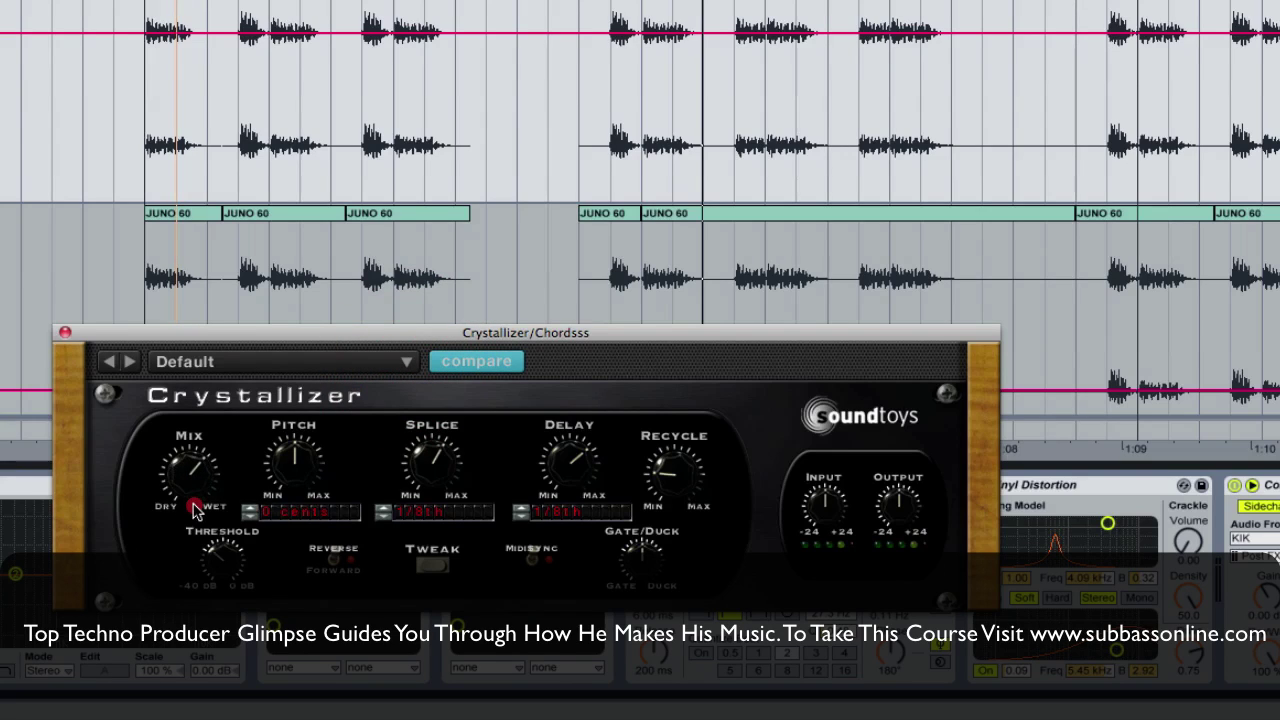
left_click(194, 507)
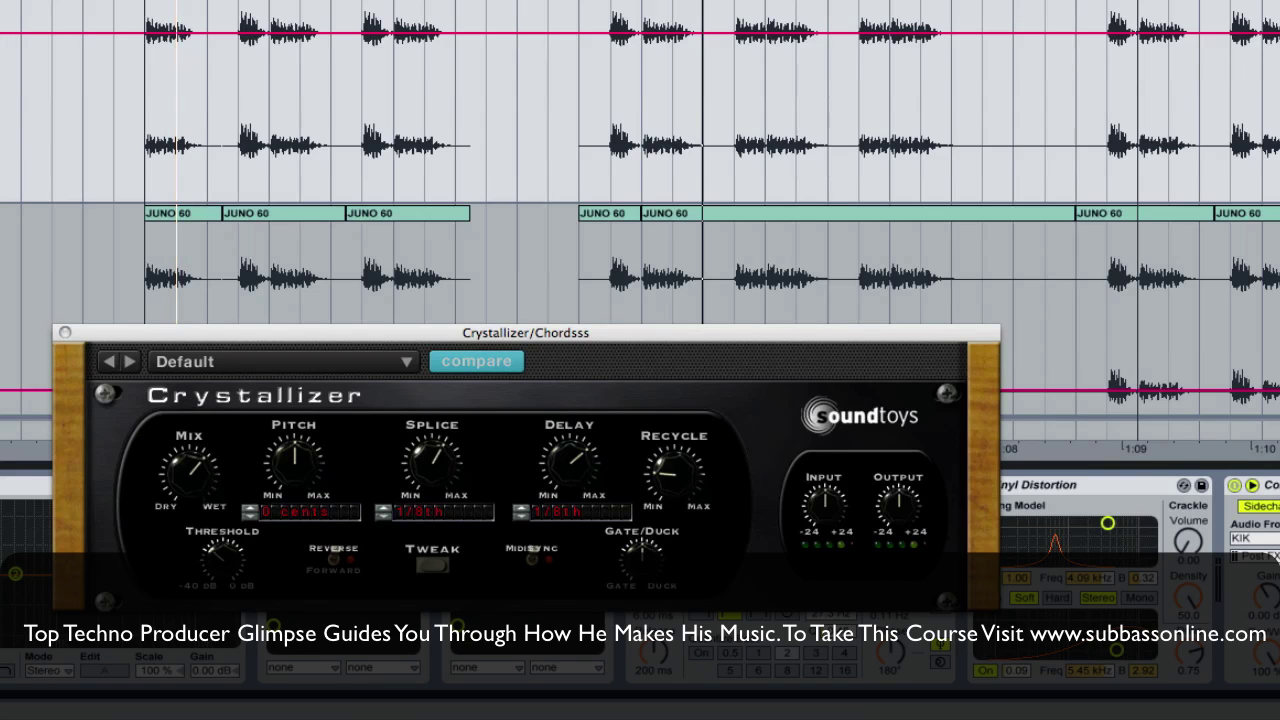
Step: Add a muted audio track between the two Chordsss tracks that takes its audio from the upper Chordsss track
key("super+t")
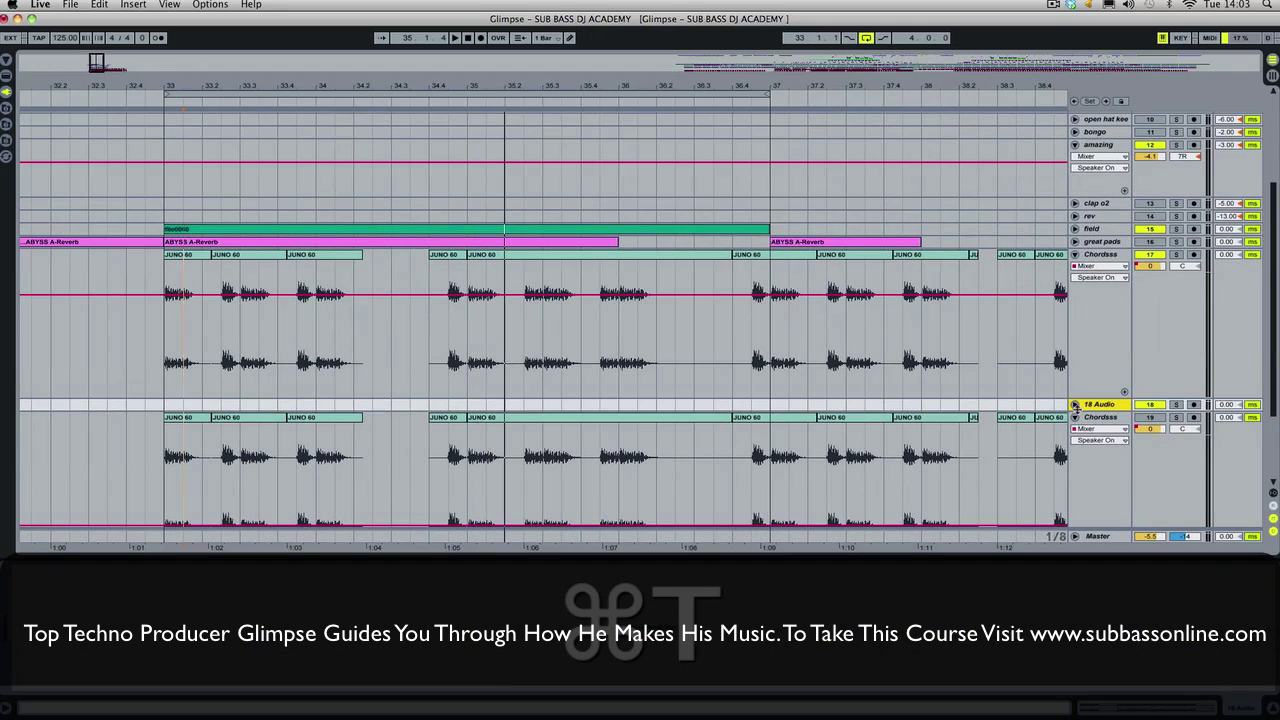
left_click(1075, 404)
key("Tab")
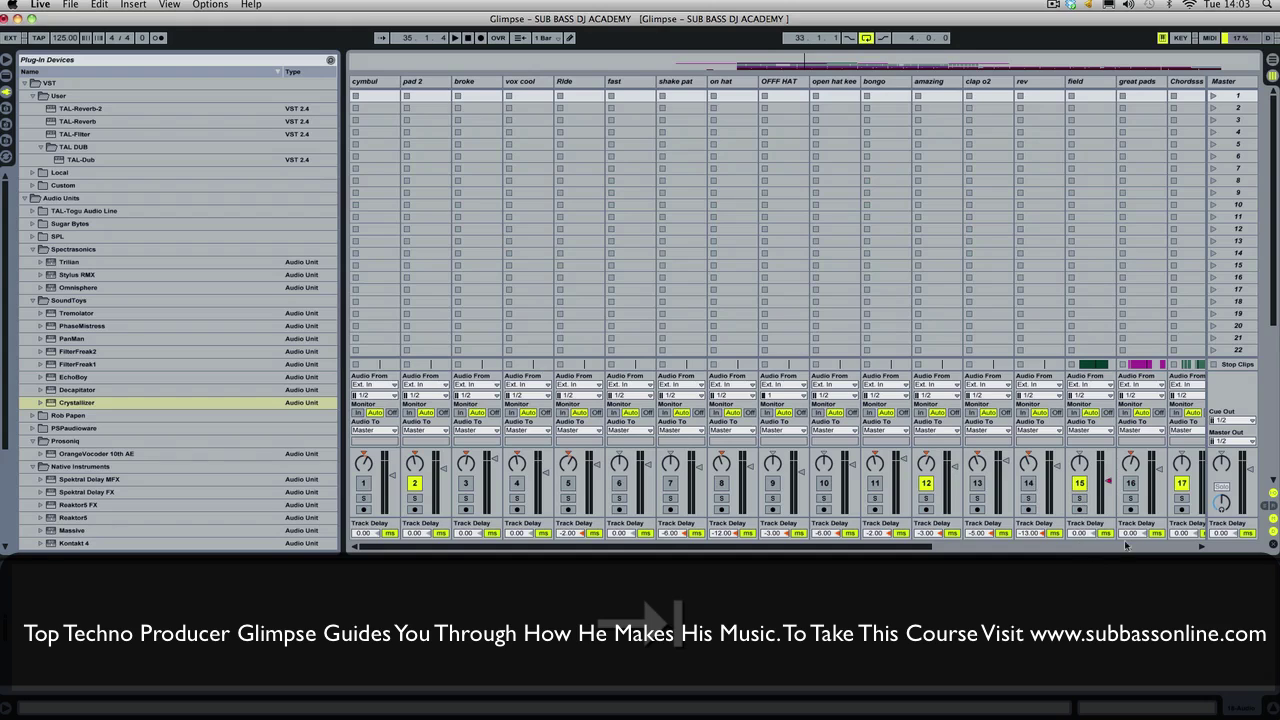
left_click(1191, 547)
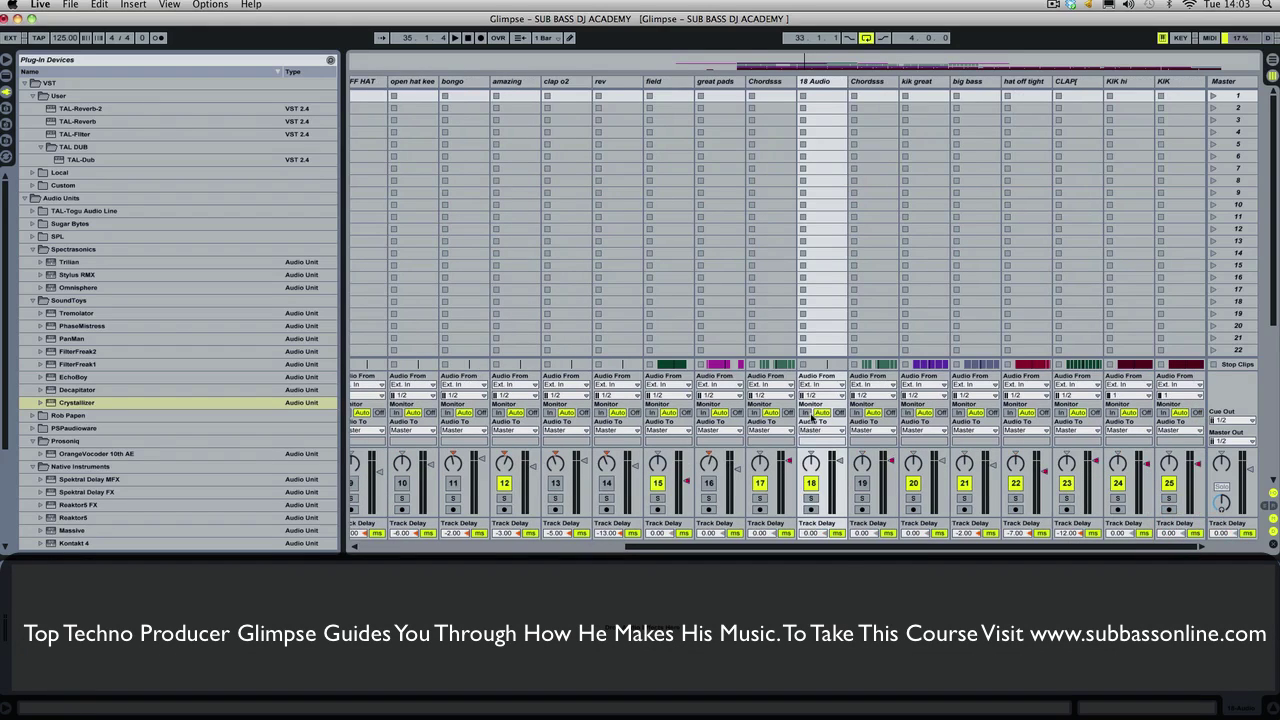
left_click(817, 385)
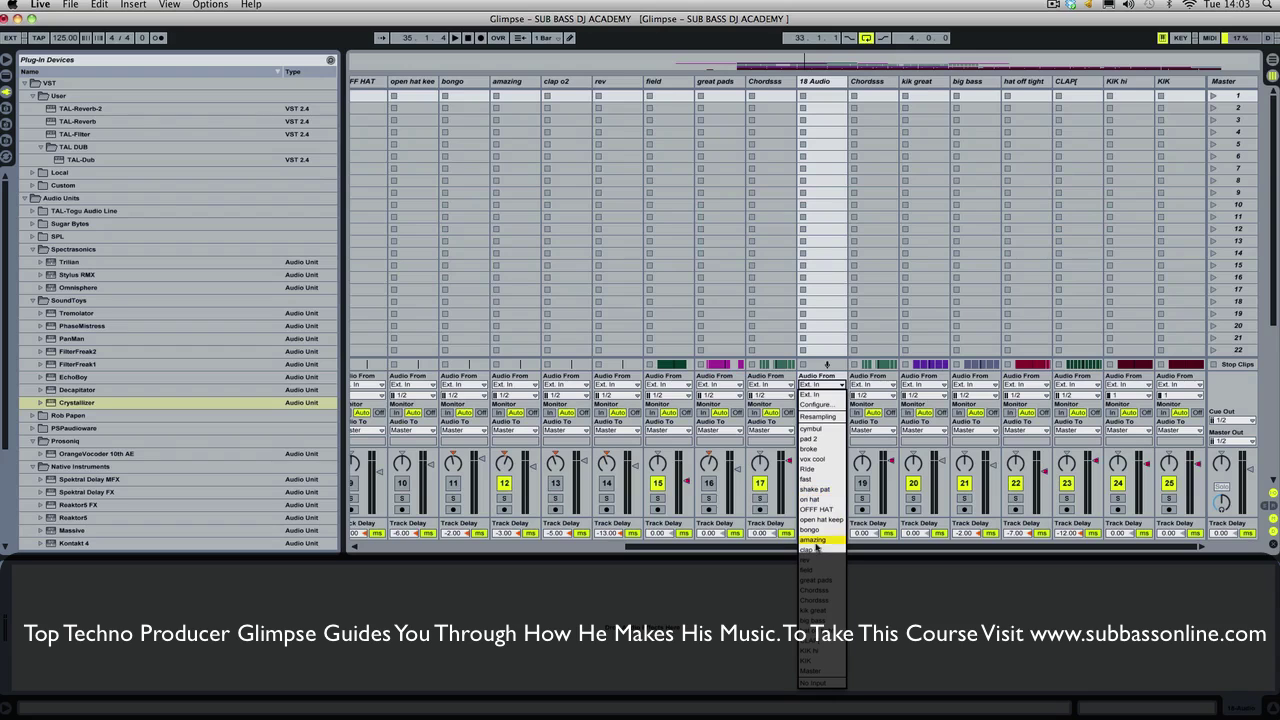
left_click(818, 591)
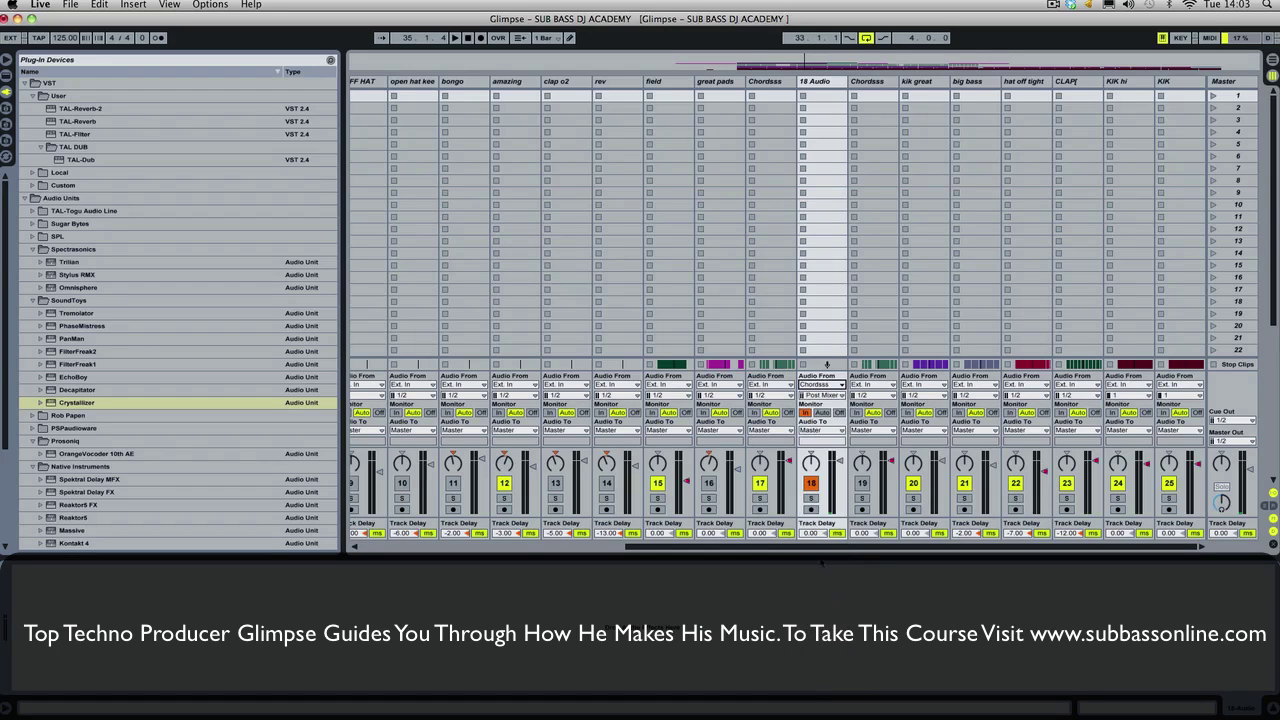
left_click(811, 485)
key("Tab")
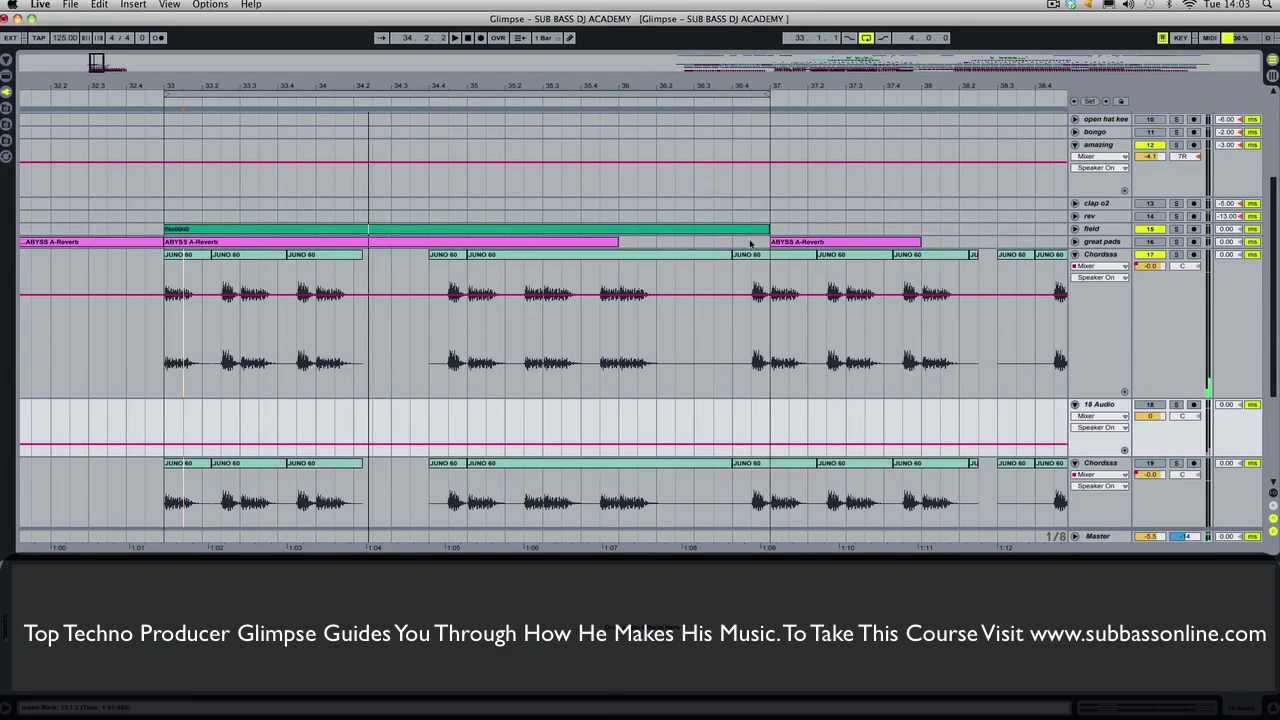
Step: Arm the 18 Audio track and start recording the processed chords into the arrangement
left_click_drag(540, 80, 622, 90)
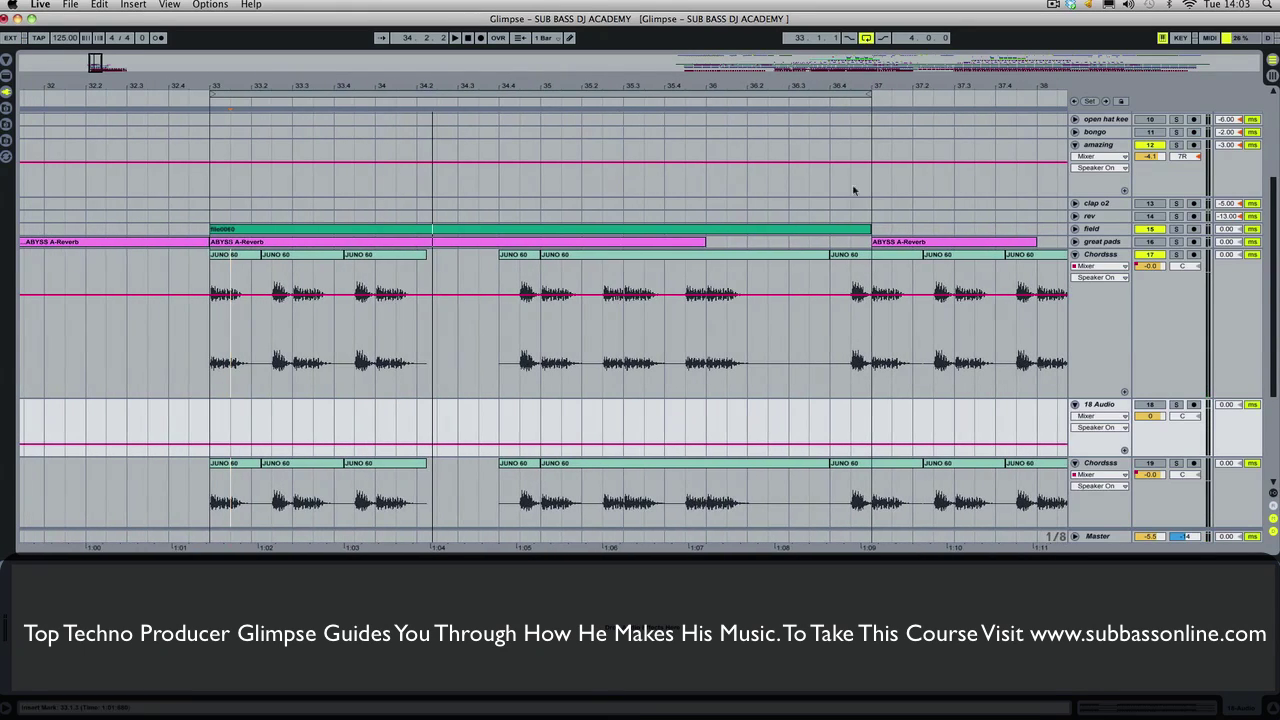
left_click(1194, 404)
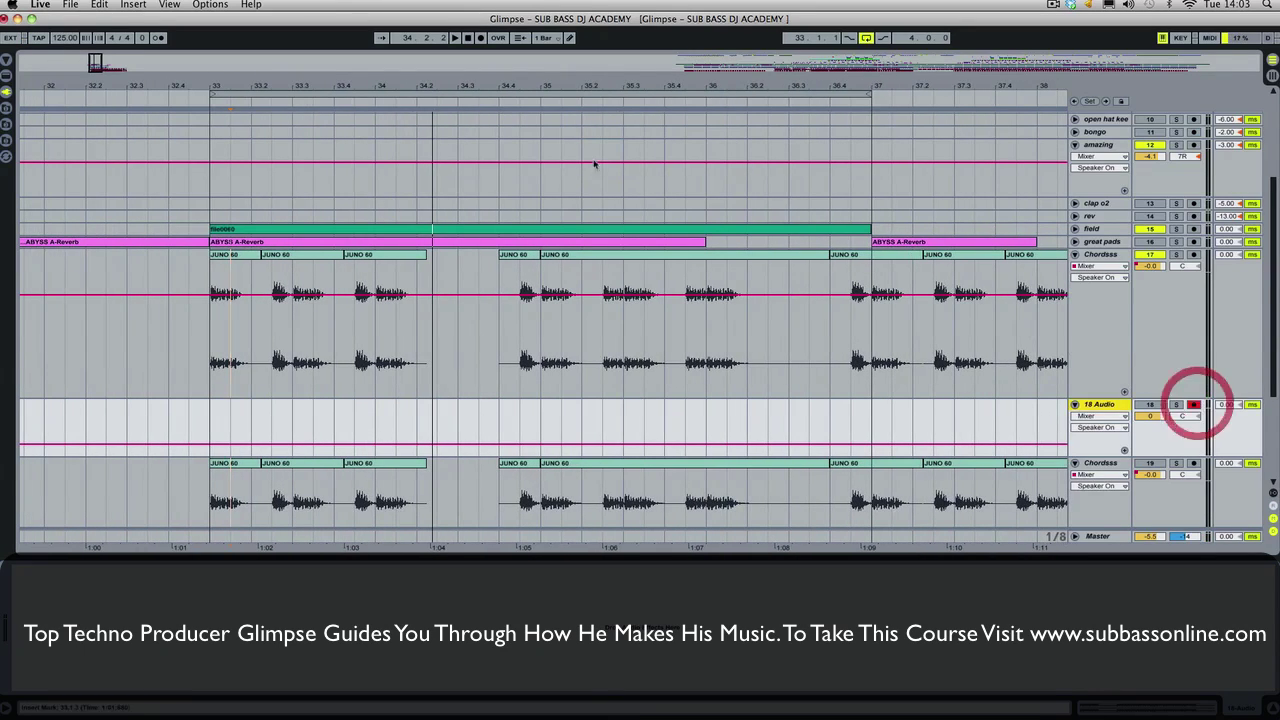
left_click(480, 38)
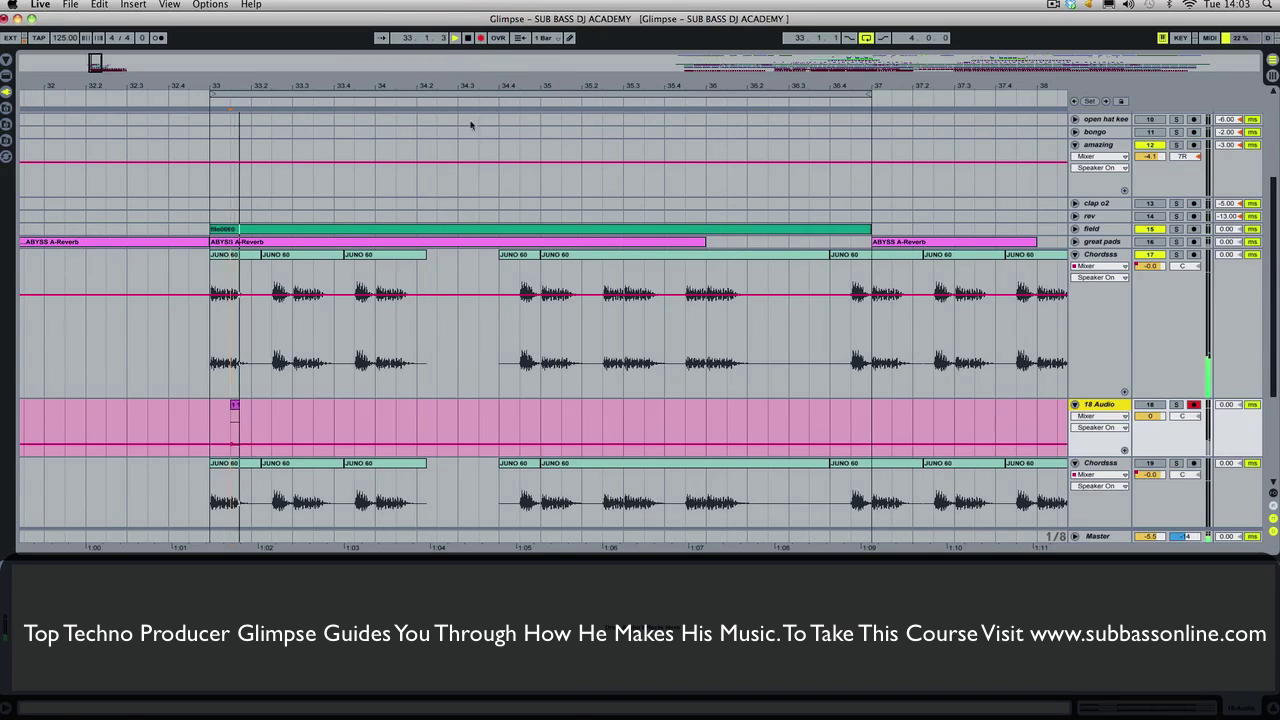
Step: Vary Crystallizer's Recycle, Mix, Pitch and Splice on the upper Chordsss track during recording, and stop the recording
left_click(1102, 255)
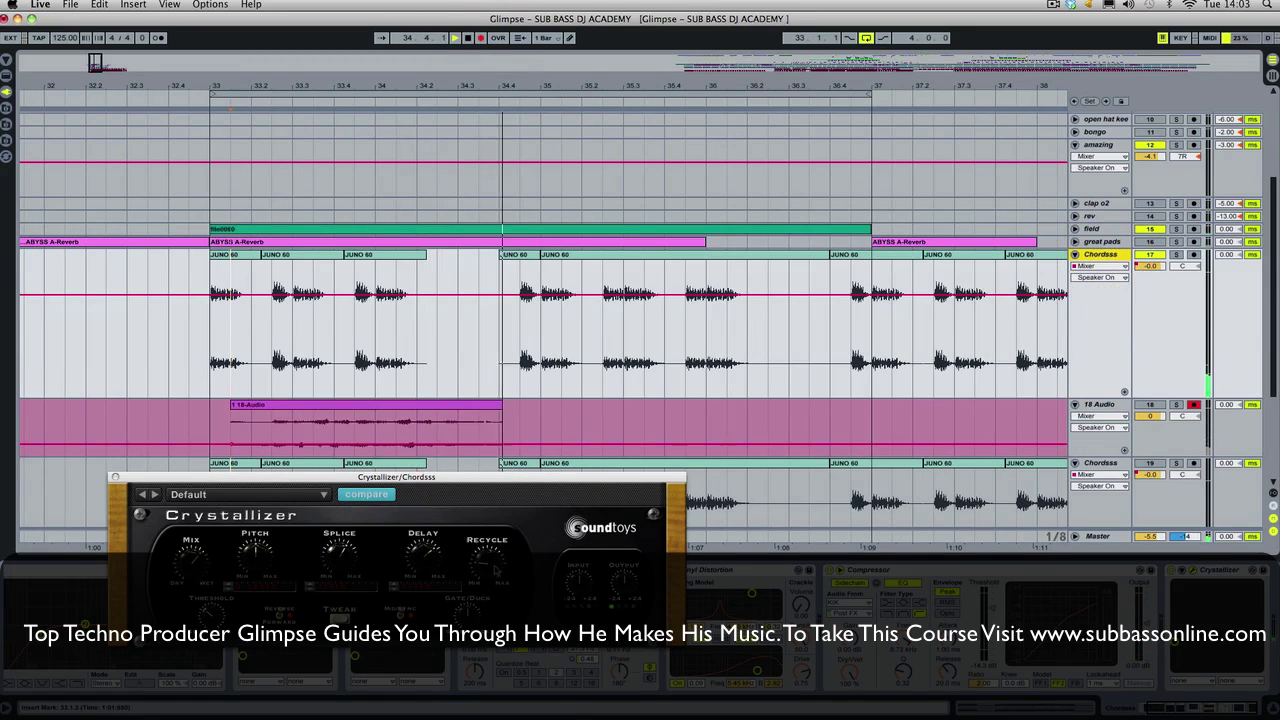
left_click_drag(499, 542, 500, 536)
left_click_drag(194, 558, 222, 515)
left_click(255, 550)
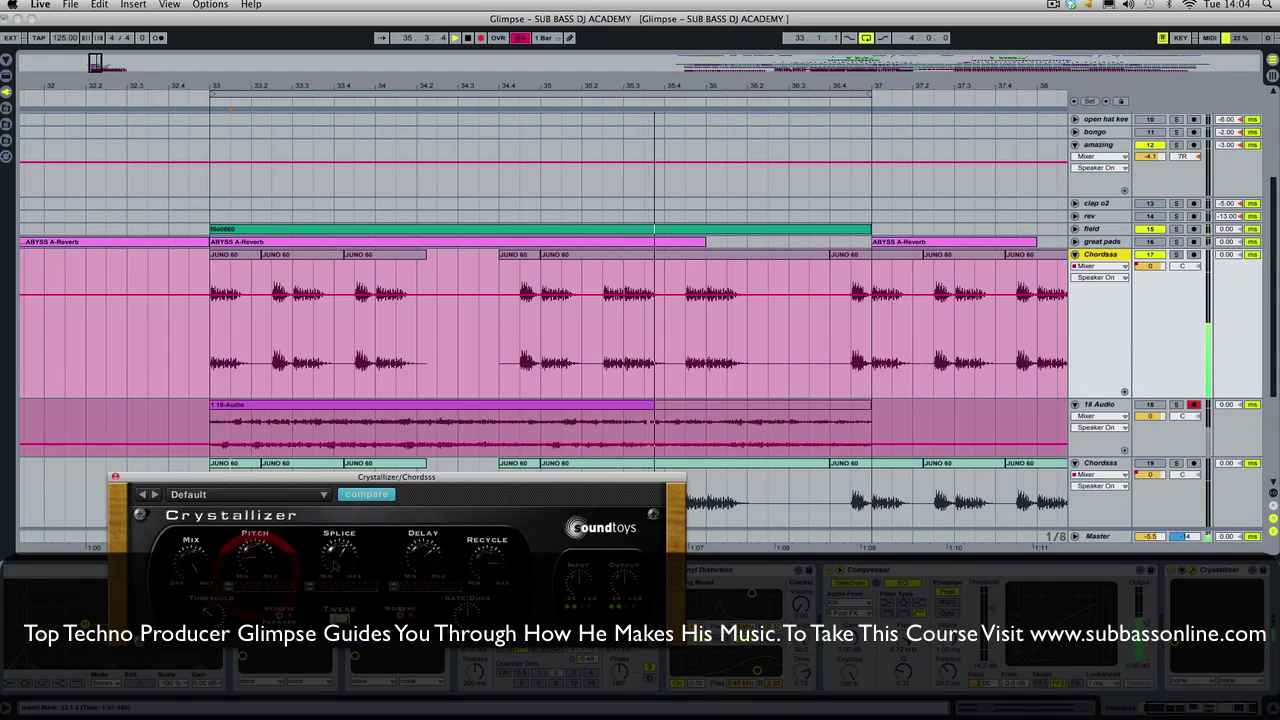
left_click(336, 565)
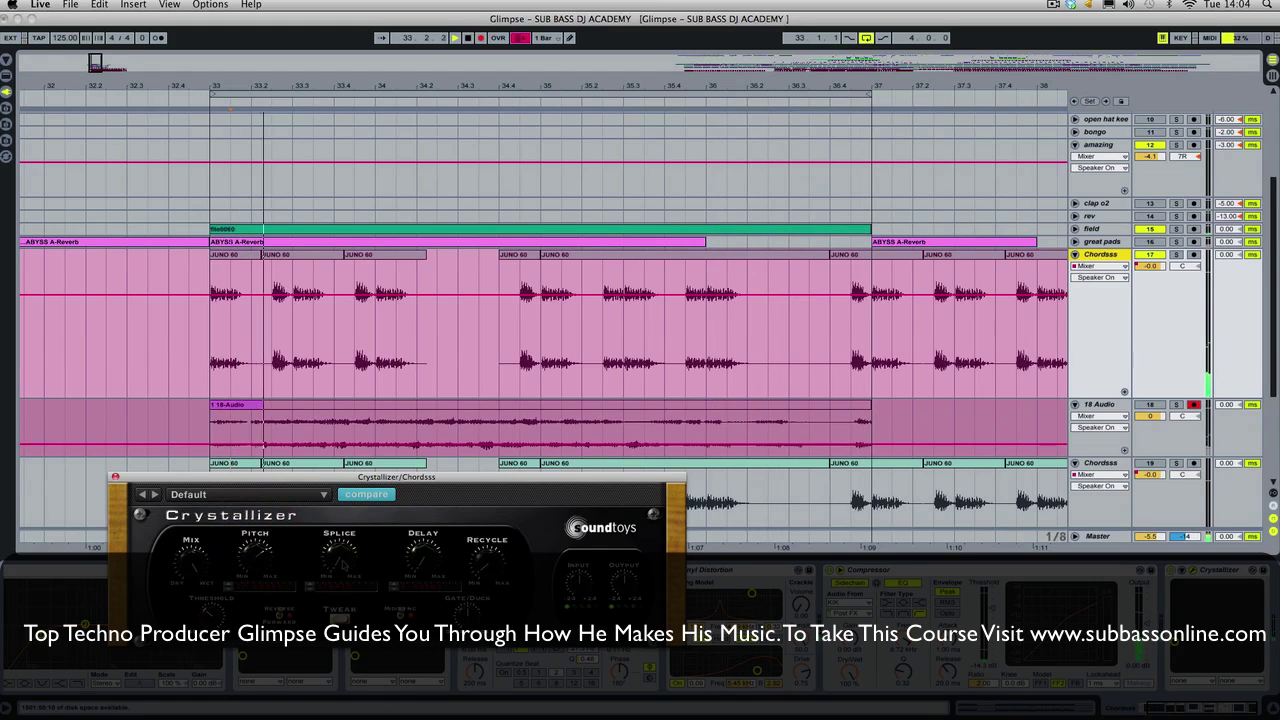
key("space")
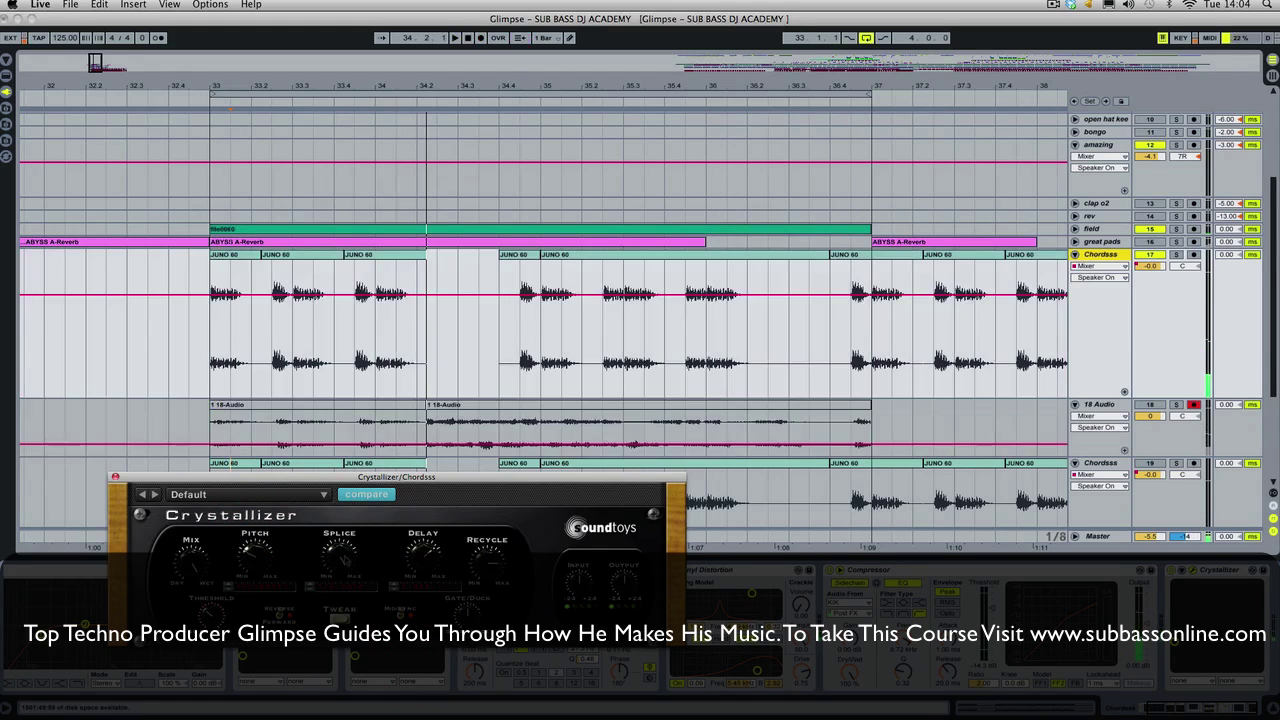
left_click(116, 479)
Step: Enlarge the 18 Audio track and extend its last recorded clip back to about bar 21 and forward to about bar 38
left_click_drag(545, 85, 695, 104)
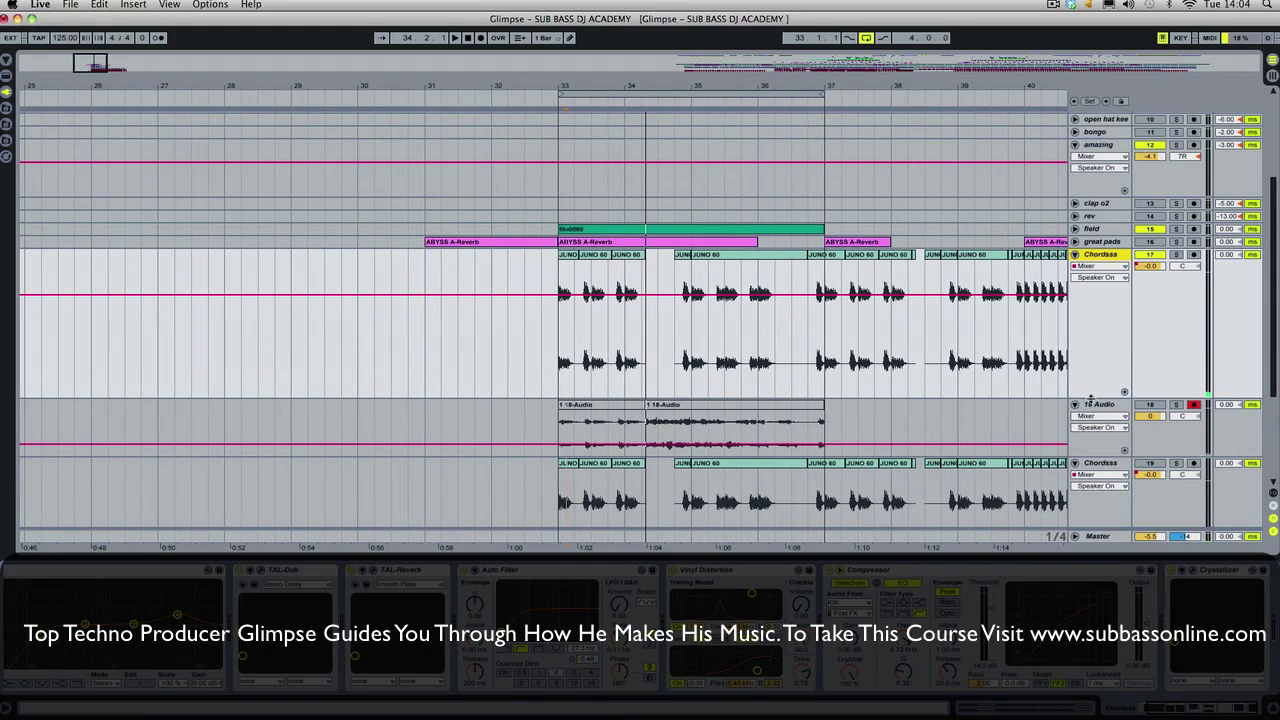
left_click_drag(1092, 397, 1082, 354)
left_click_drag(1099, 410, 1099, 468)
left_click_drag(650, 359, 69, 405)
left_click_drag(240, 86, 435, 40)
left_click_drag(393, 362, 111, 371)
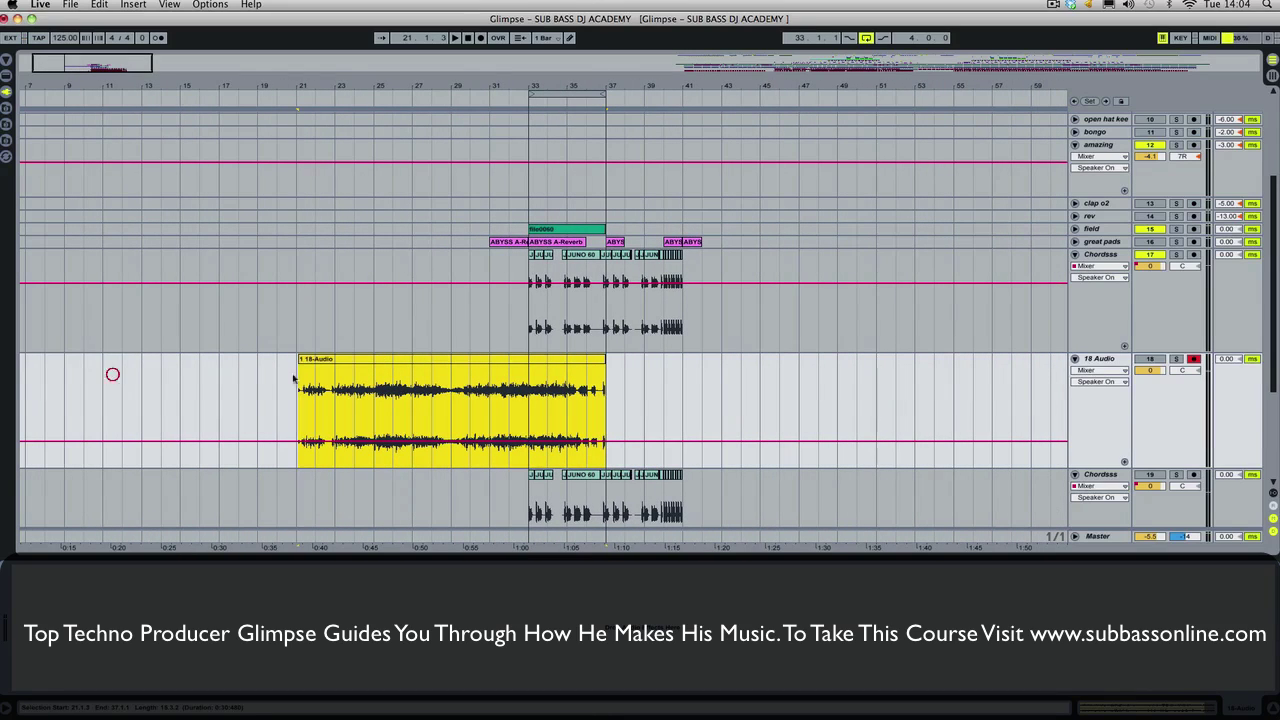
left_click_drag(613, 360, 638, 361)
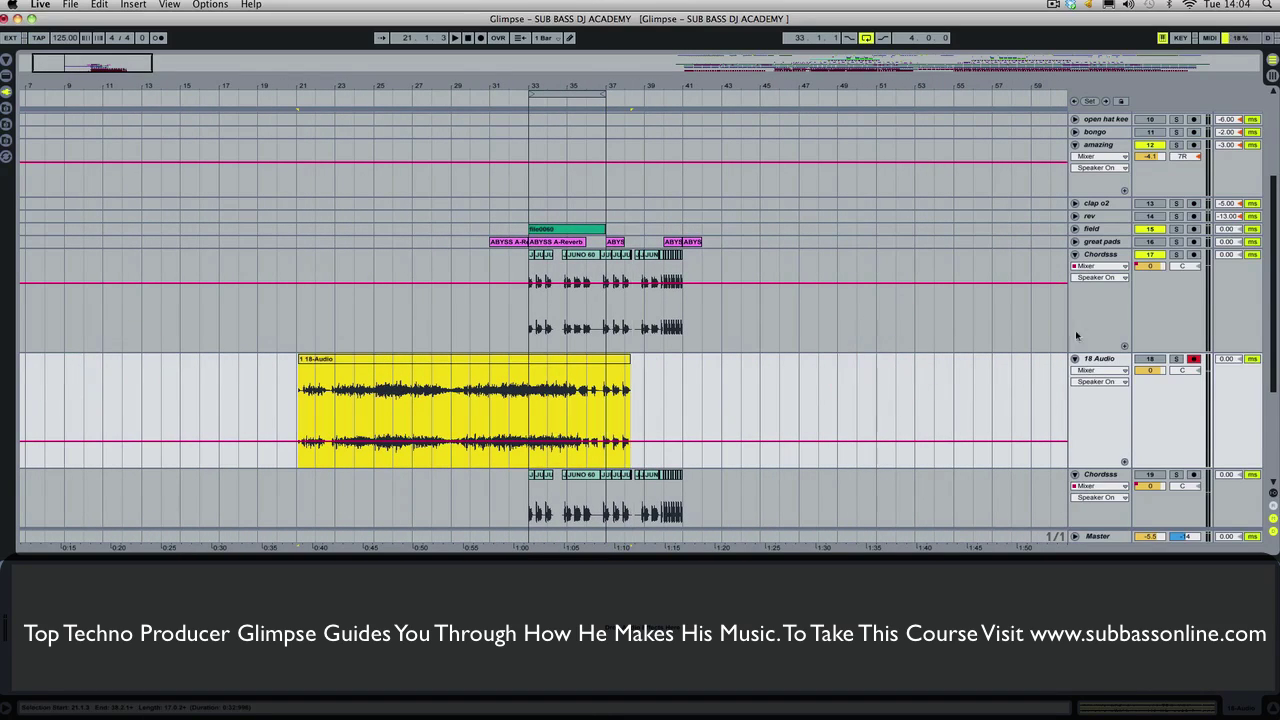
Step: Insert an audio track beneath the upper Chordsss track and move the extended recording onto it, starting at bar 33
left_click(1102, 255)
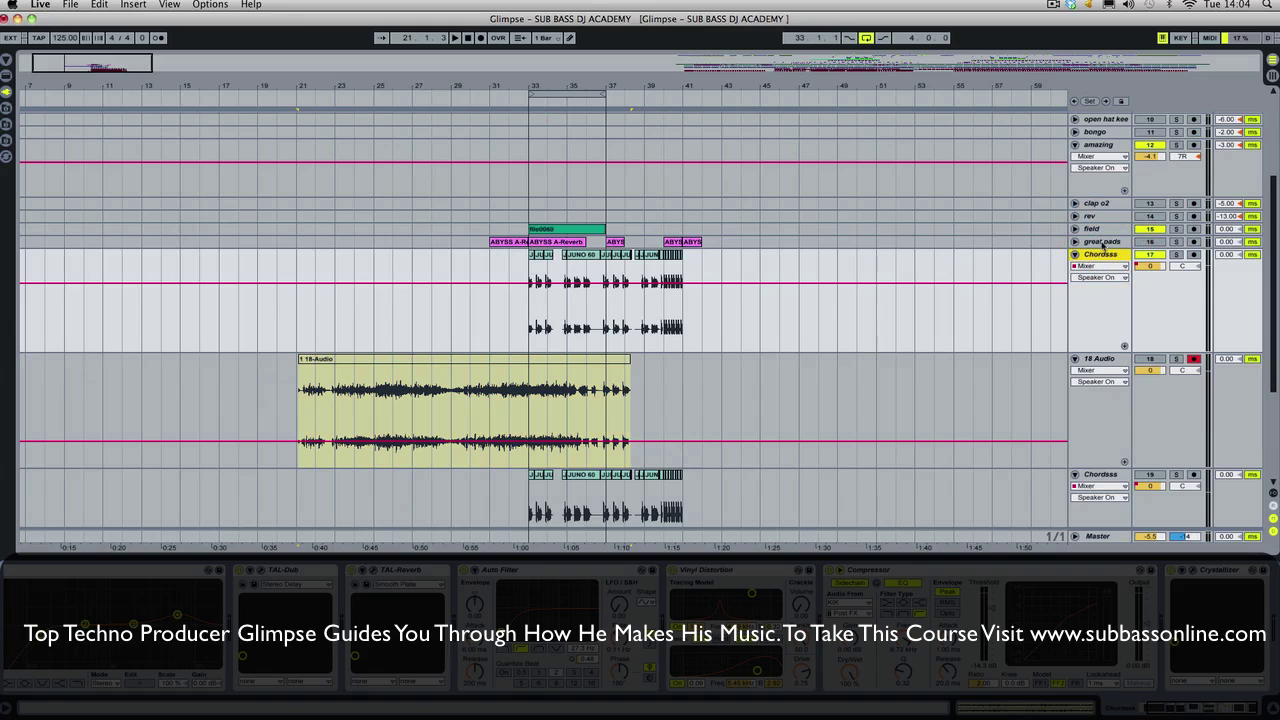
left_click(397, 376)
key("super+t")
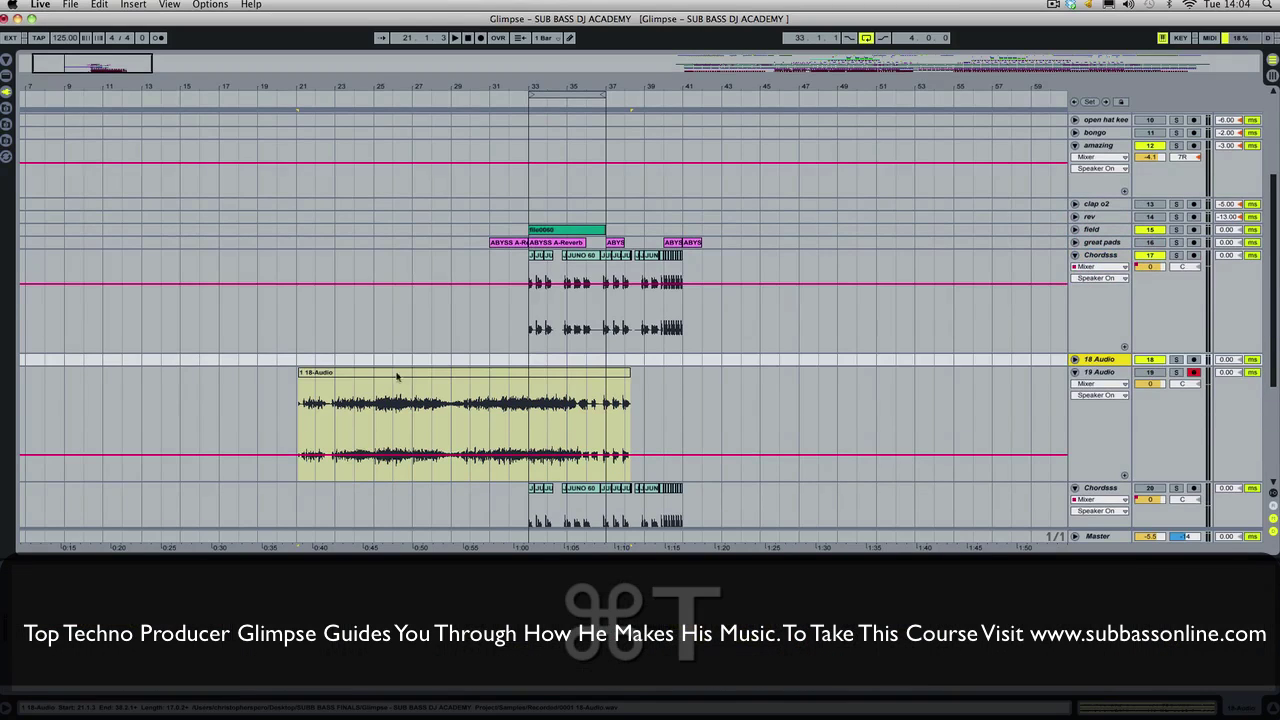
left_click_drag(297, 393, 740, 394)
left_click_drag(357, 372, 589, 360)
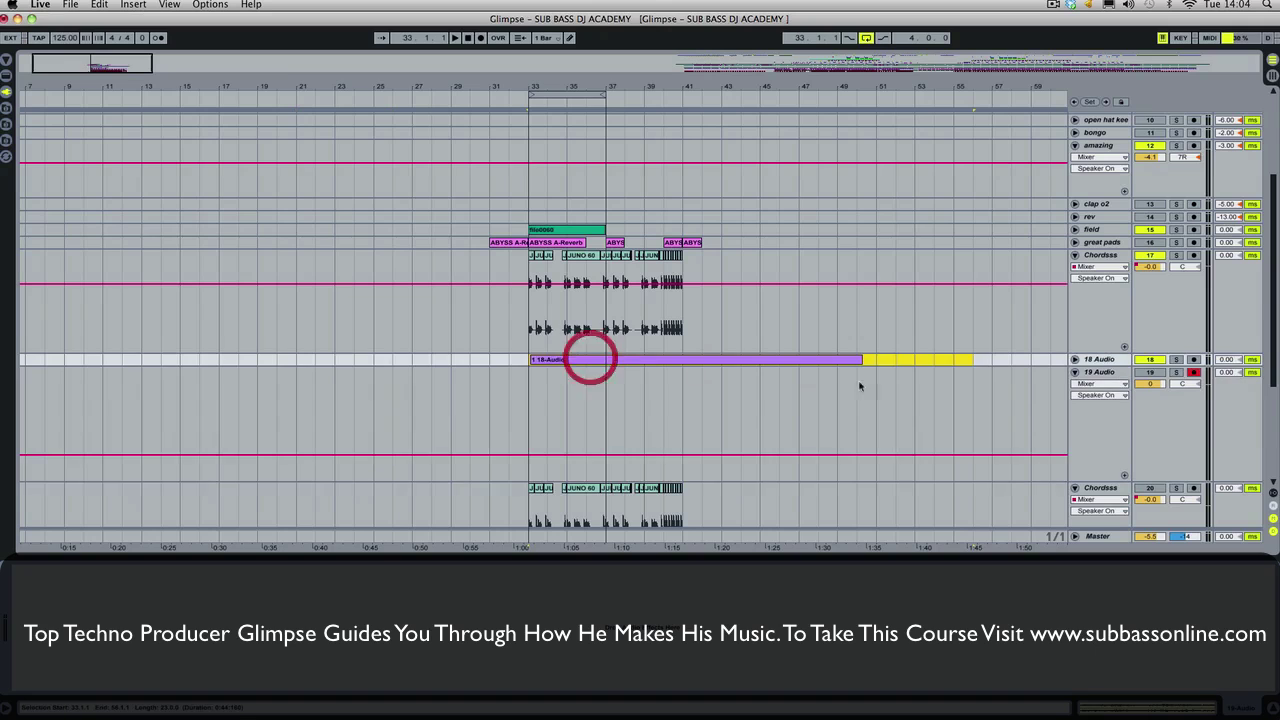
left_click(1075, 359)
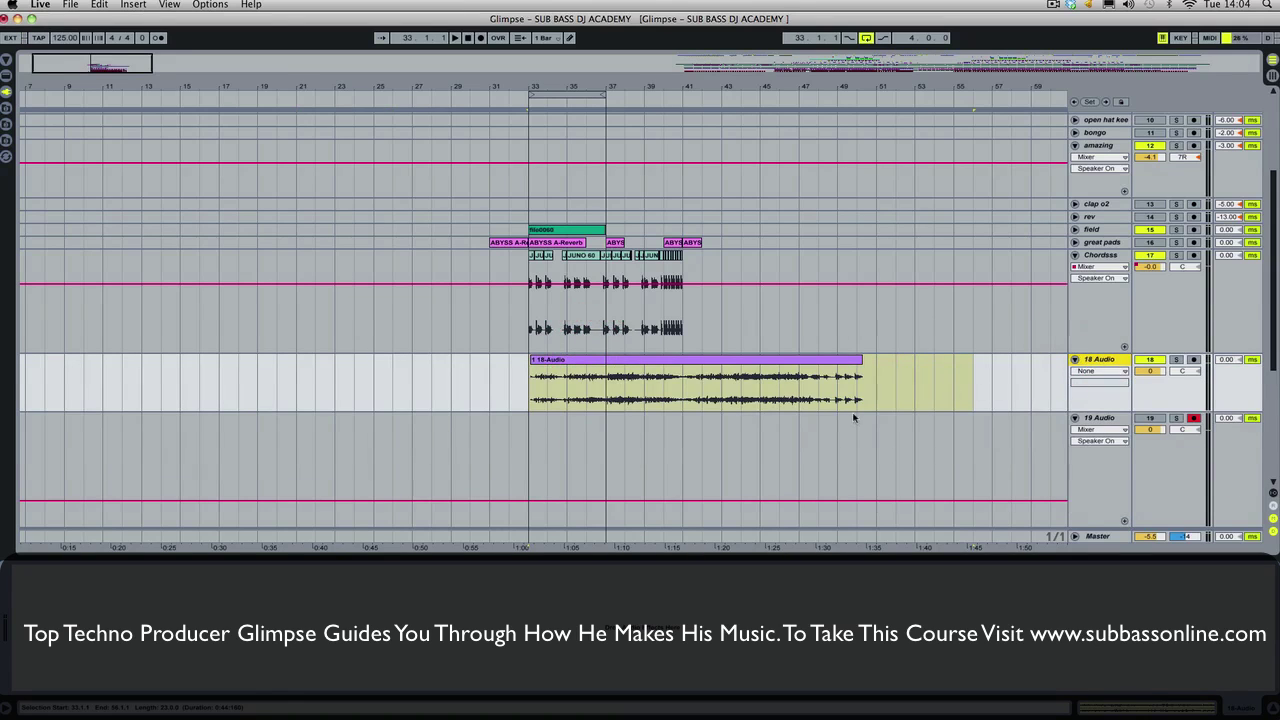
Step: Delete the emptied, record-armed 19 Audio track
scroll(855, 418, "down", 1)
left_click(1113, 376)
key("Delete")
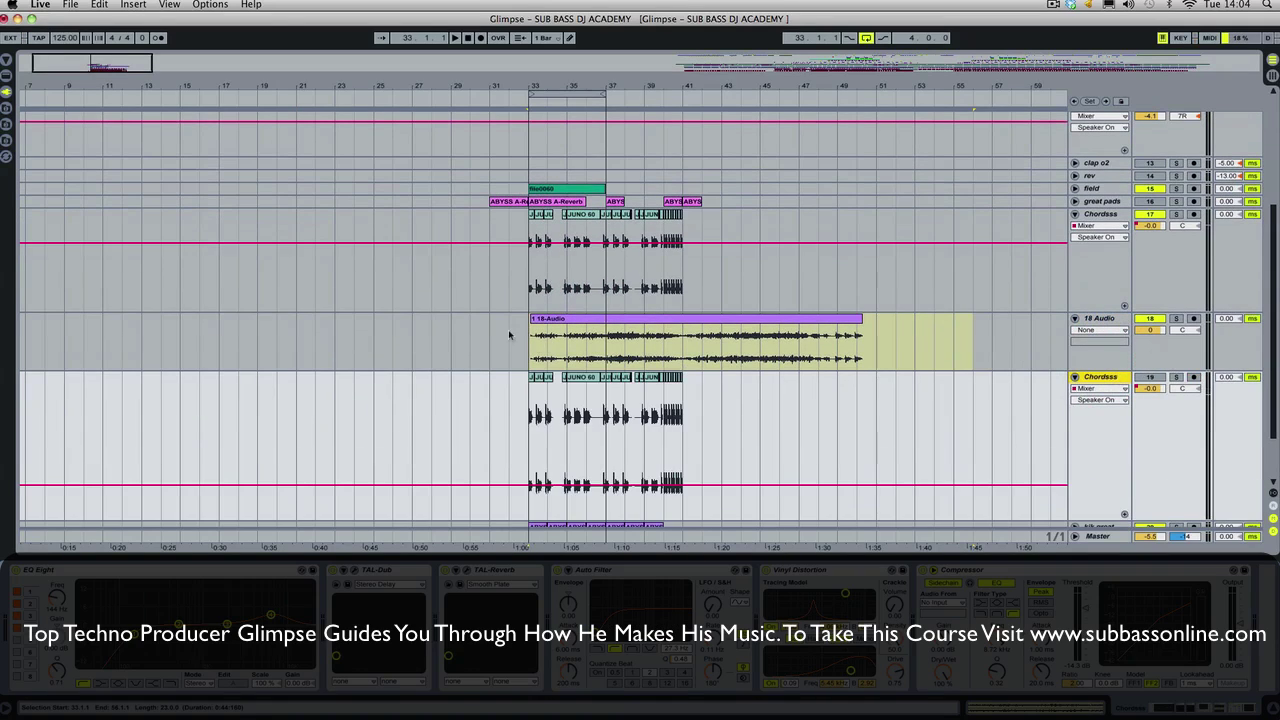
Step: Briefly play the moved recording from bar 33 and mute the upper Chordsss track
left_click(527, 344)
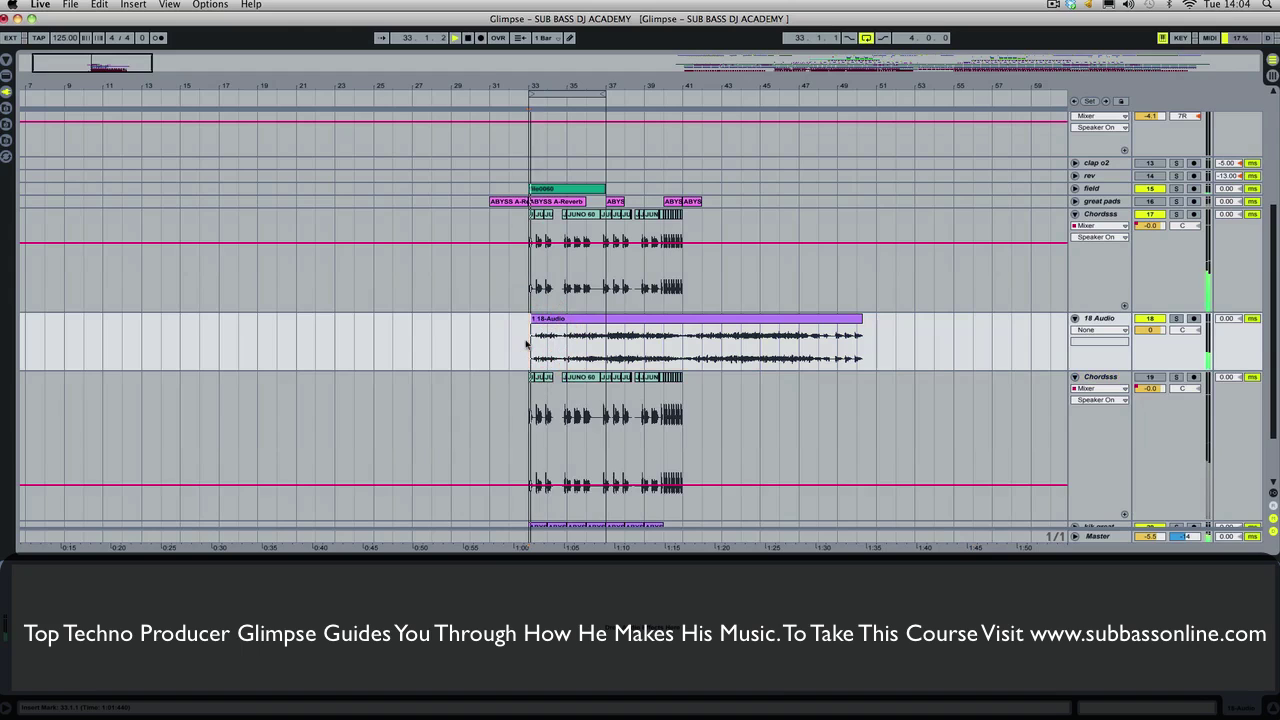
key("space")
left_click(1149, 215)
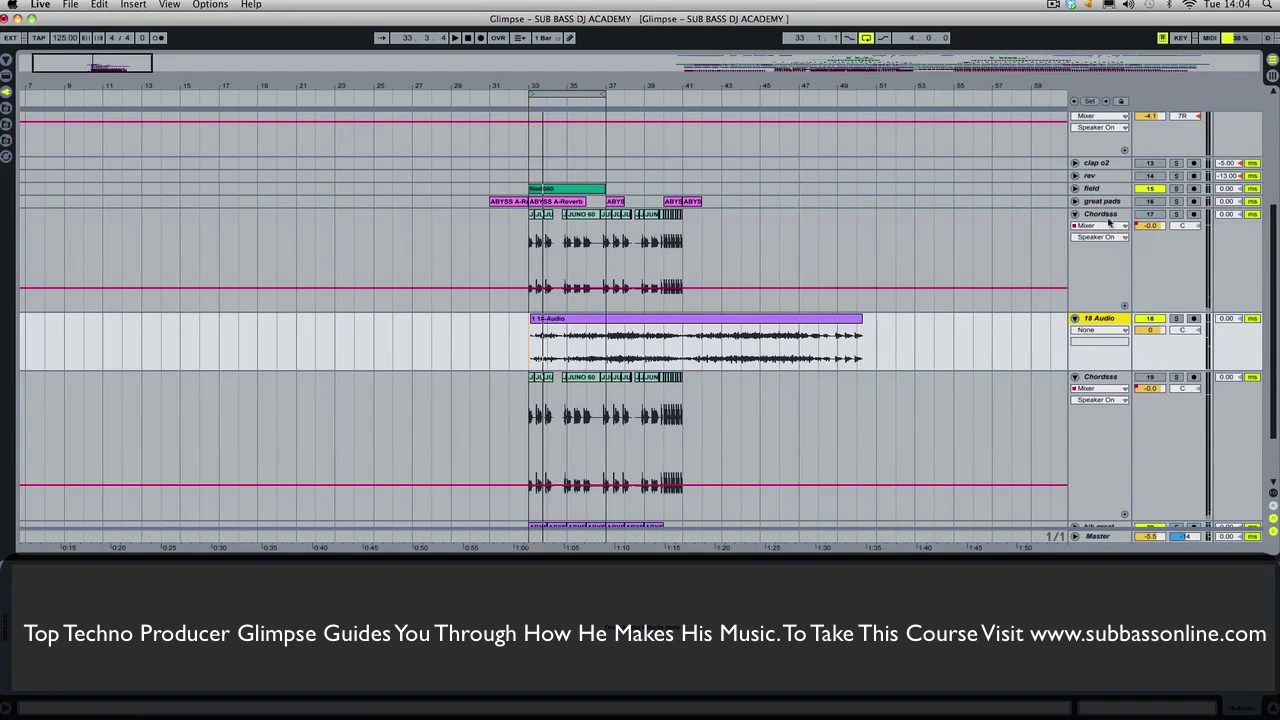
Step: Unmute the lower Chordsss track, set its Compressor's sidechain source to KIK, and start playback
left_click(1150, 378)
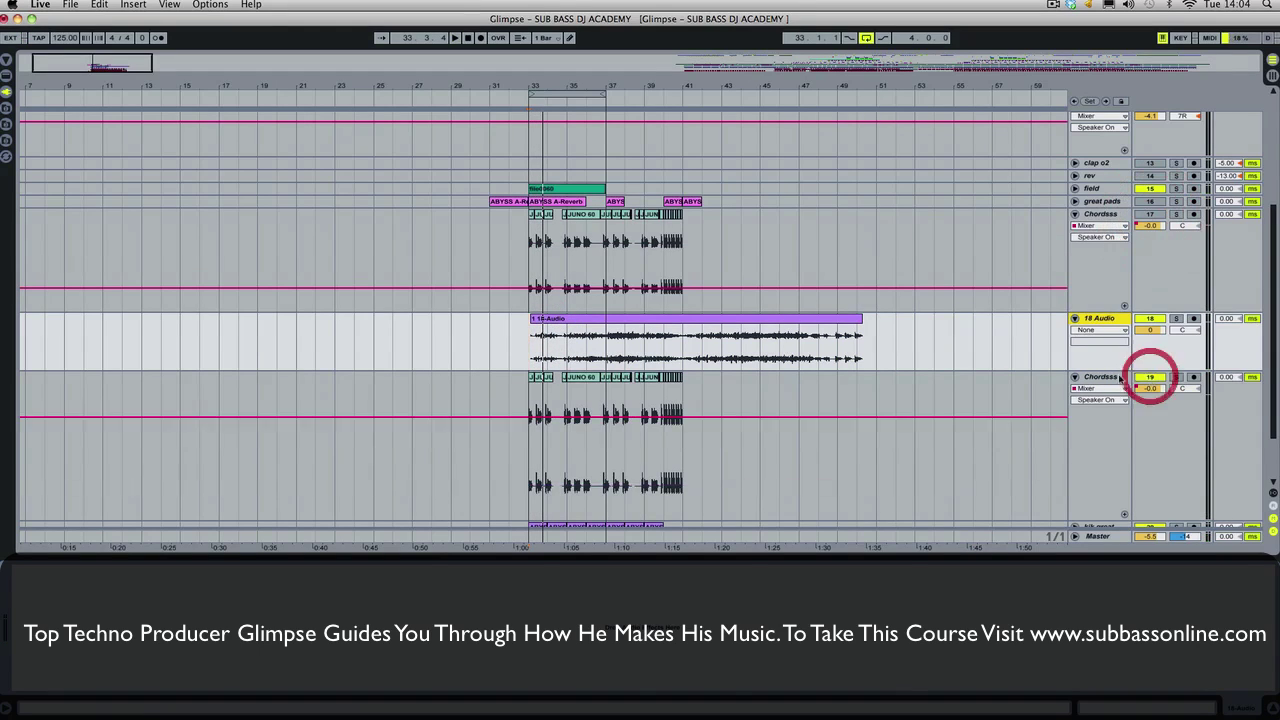
left_click(947, 603)
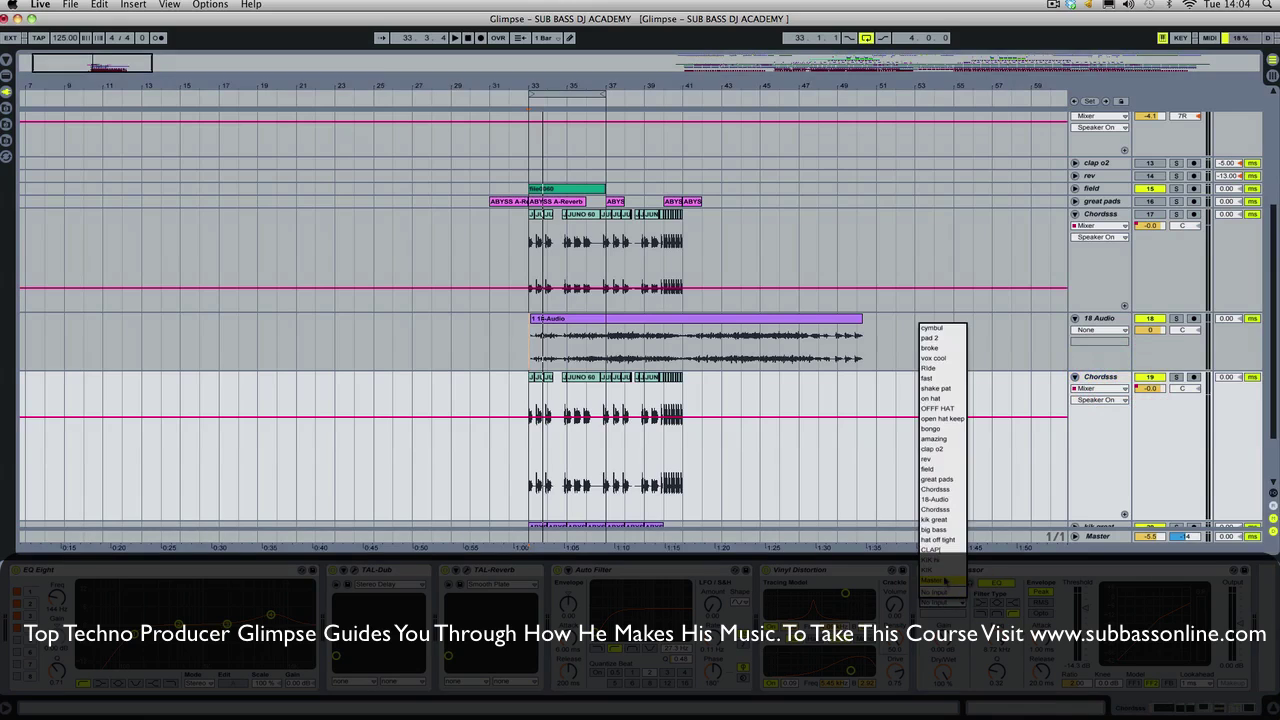
left_click(945, 571)
key("space")
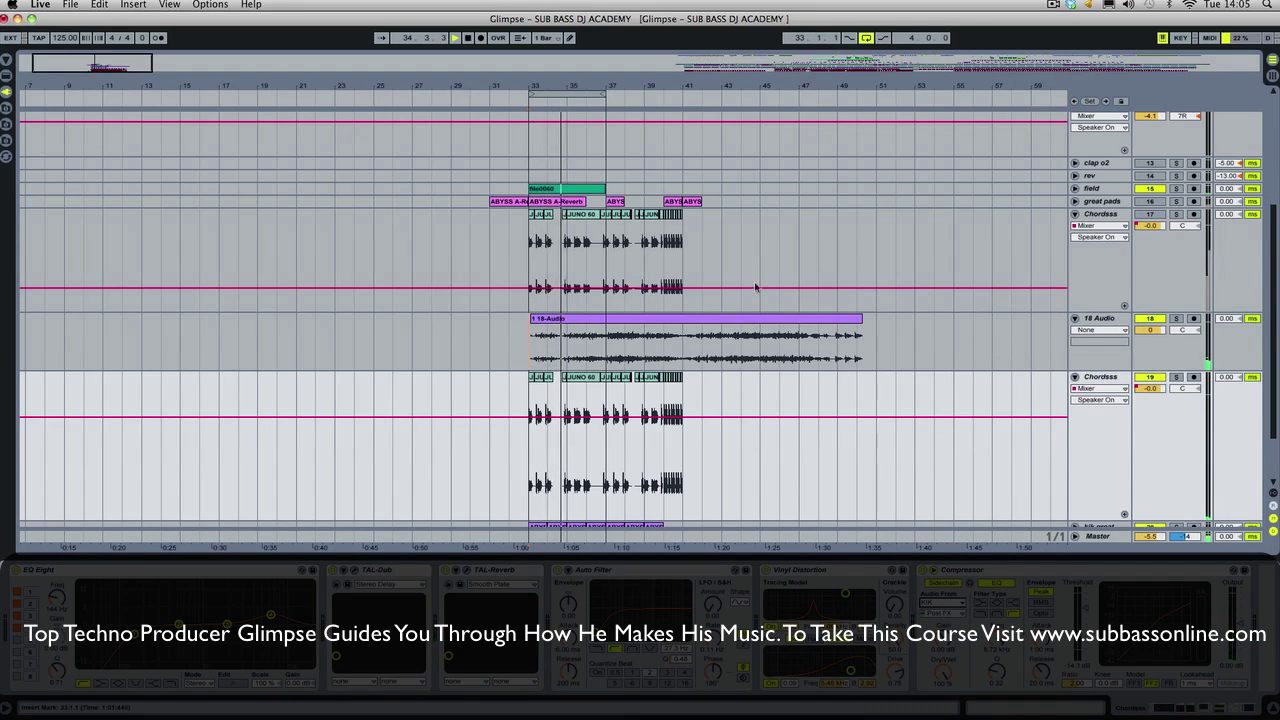
Step: Stop playback and turn off the arrangement's snap grid for free editing of the 18 Audio recording
left_click_drag(606, 87, 606, 215)
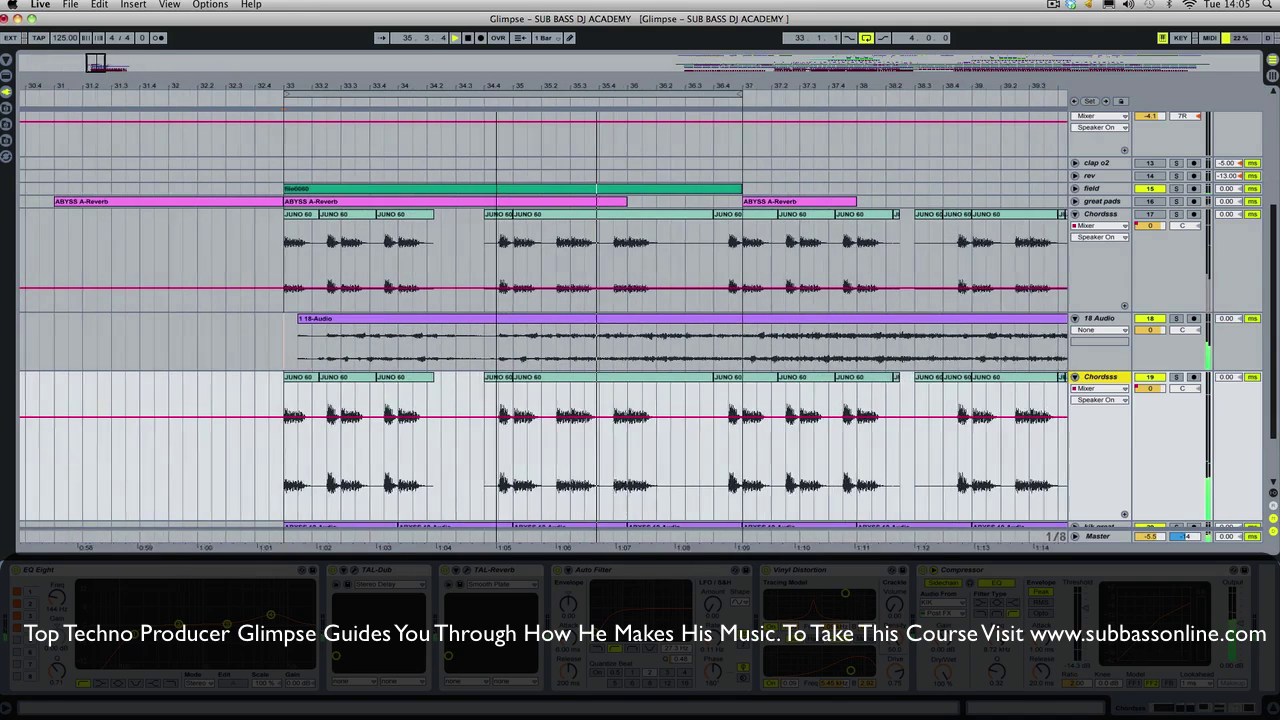
left_click_drag(496, 215, 448, 434)
key("space")
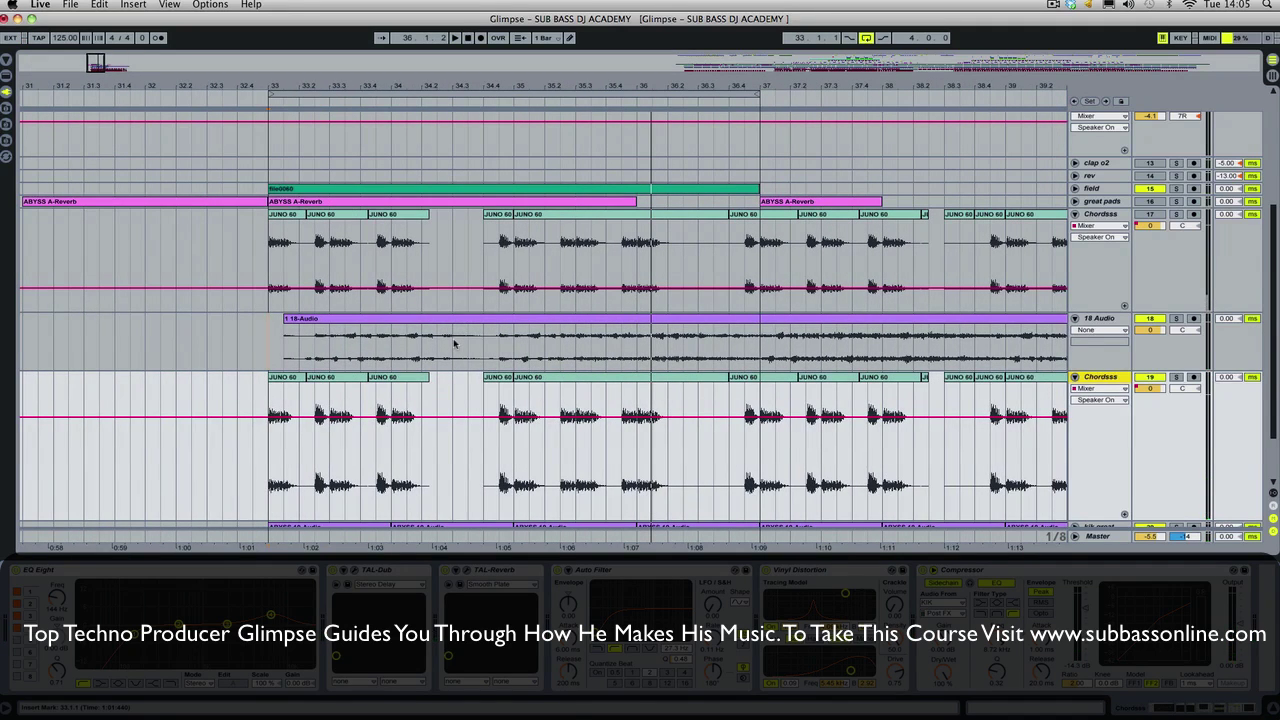
right_click(453, 344)
left_click(467, 511)
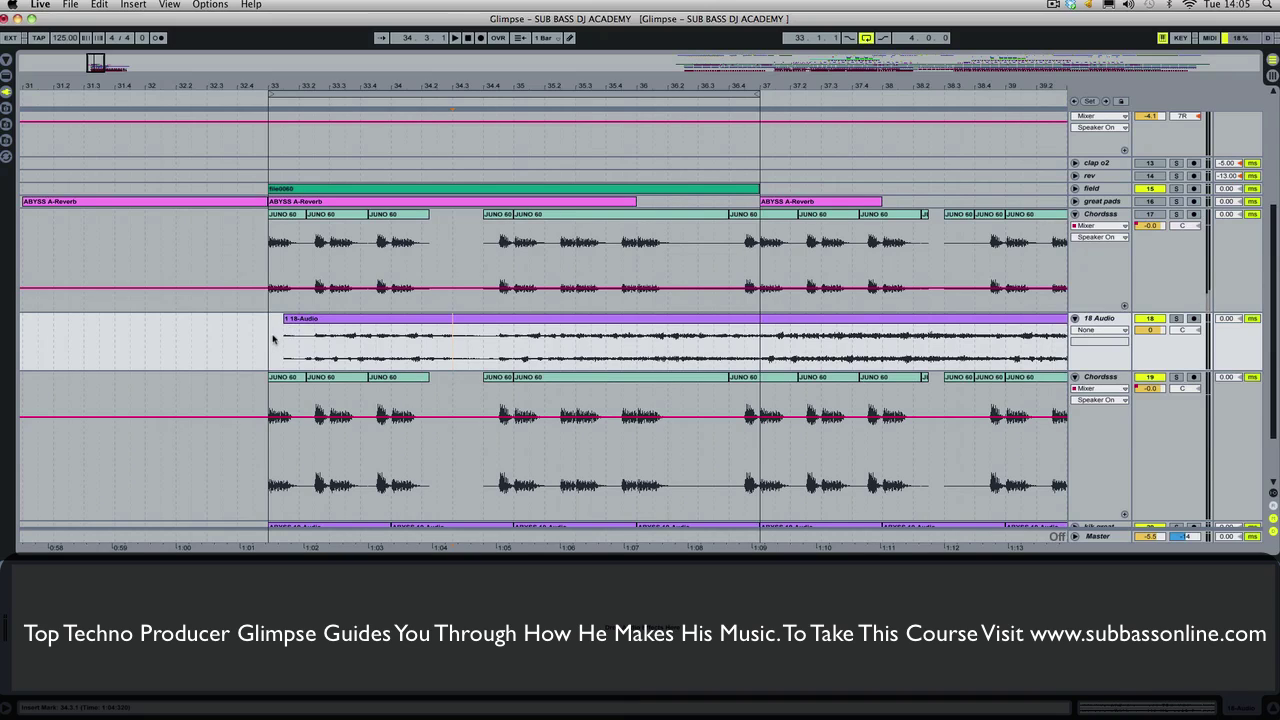
Step: Audition the start of the 18 Audio recording and delete its opening up to just after bar 34
left_click(462, 340)
left_click(280, 343)
key("space")
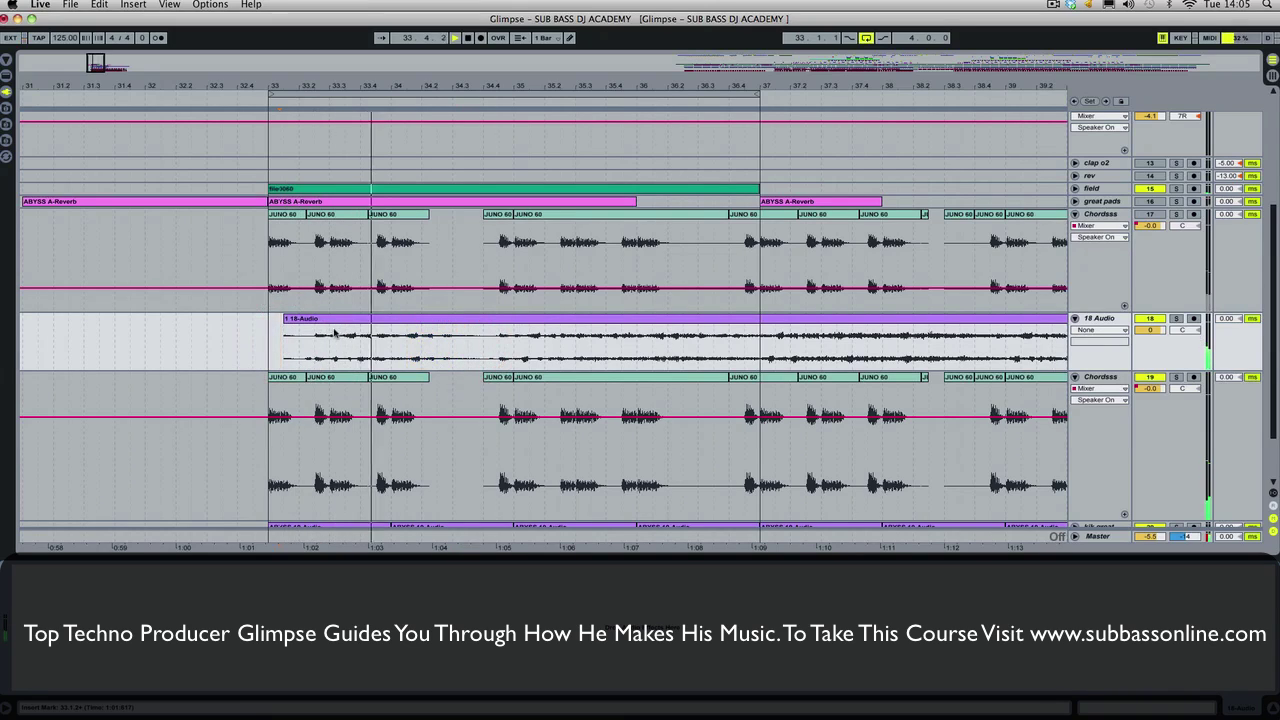
key("space")
left_click_drag(400, 340, 261, 335)
key("Delete")
Step: Cut the stretch from about 34.2 to 34.4 out of the 18 Audio recording and play the edited passage
left_click(378, 343)
key("space")
key("space")
left_click_drag(420, 338, 484, 337)
key("Delete")
left_click(369, 337)
key("space")
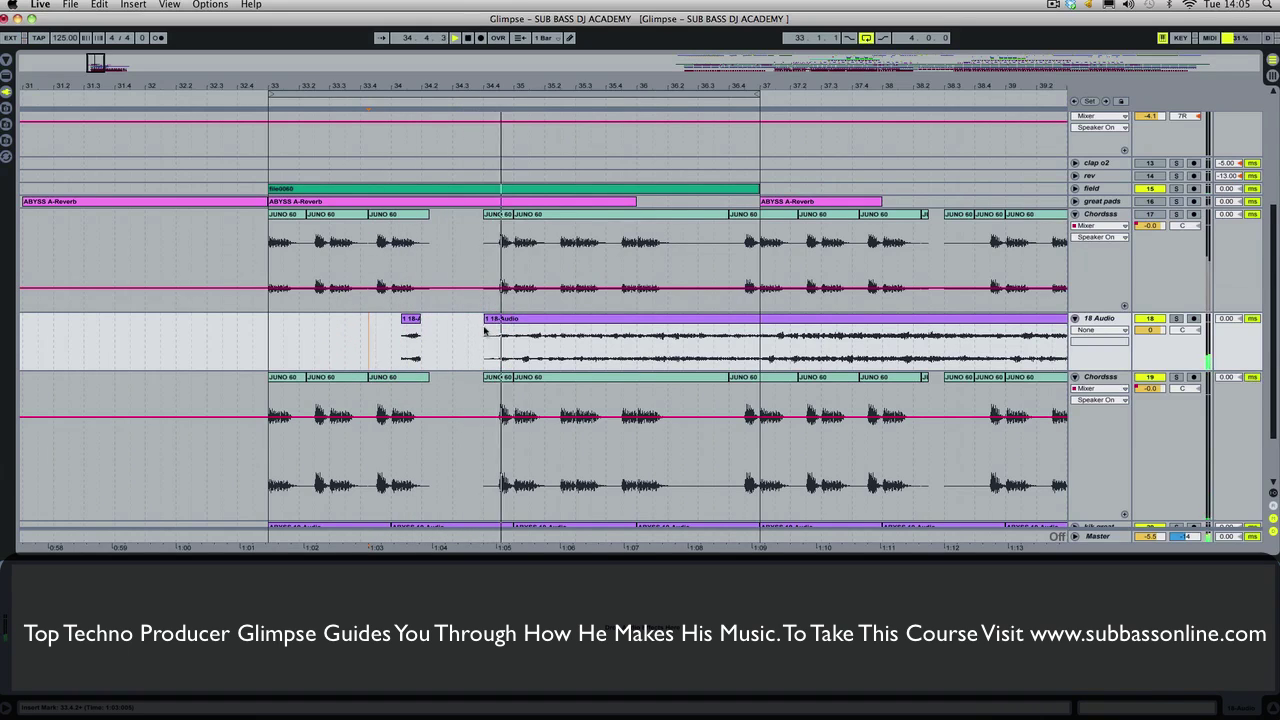
Step: Turn the arrangement grid back on and extend the loop to 16 bars, from bar 33 to bar 49
left_click_drag(494, 88, 616, 20)
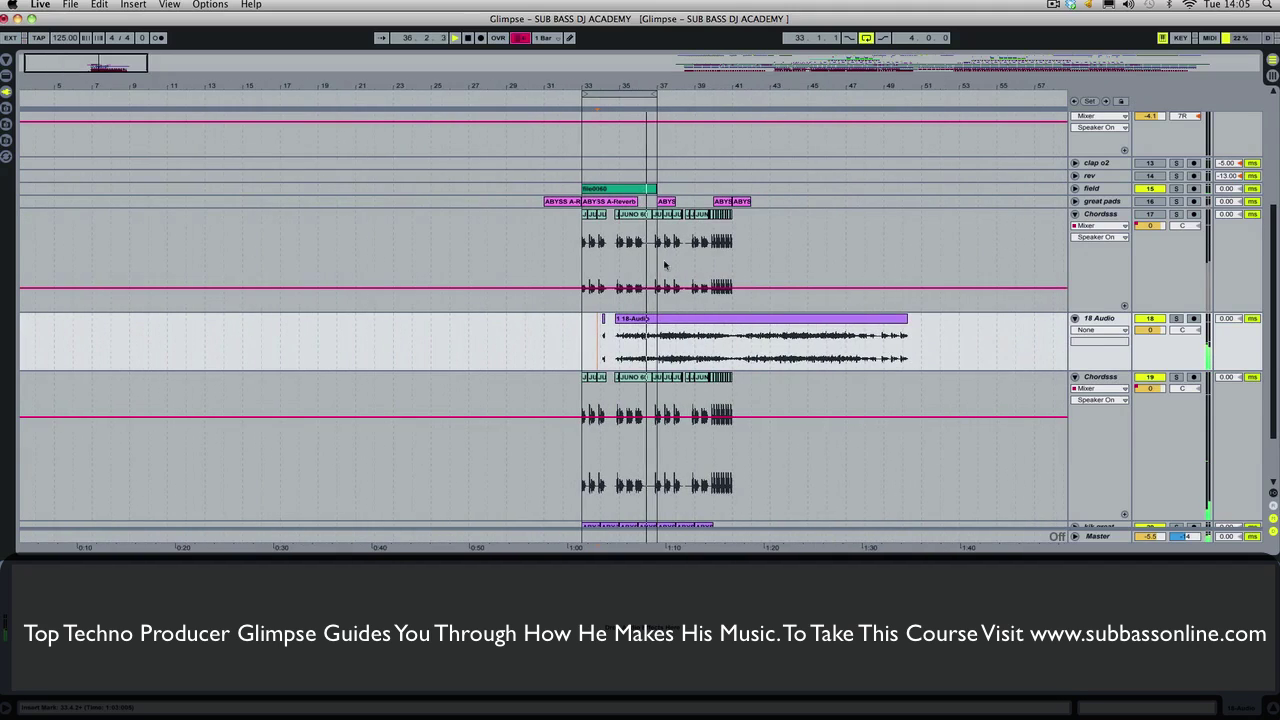
right_click(673, 138)
left_click(692, 228)
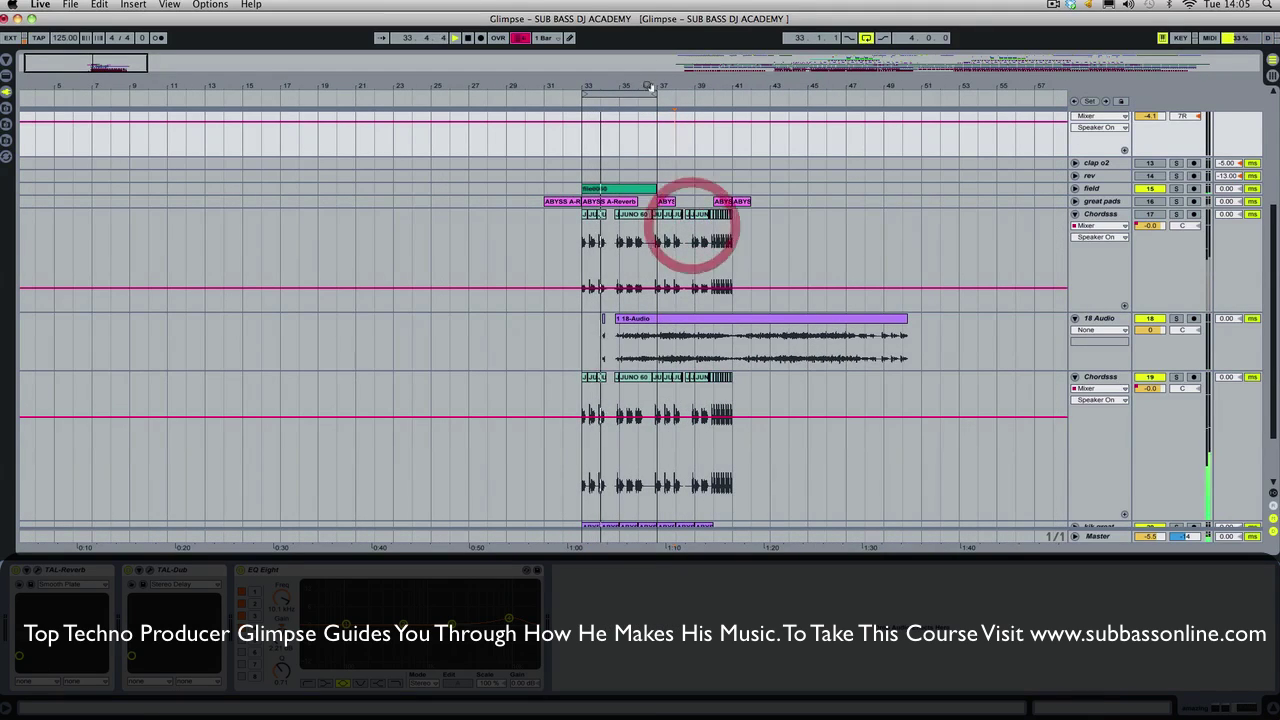
left_click_drag(656, 93, 889, 132)
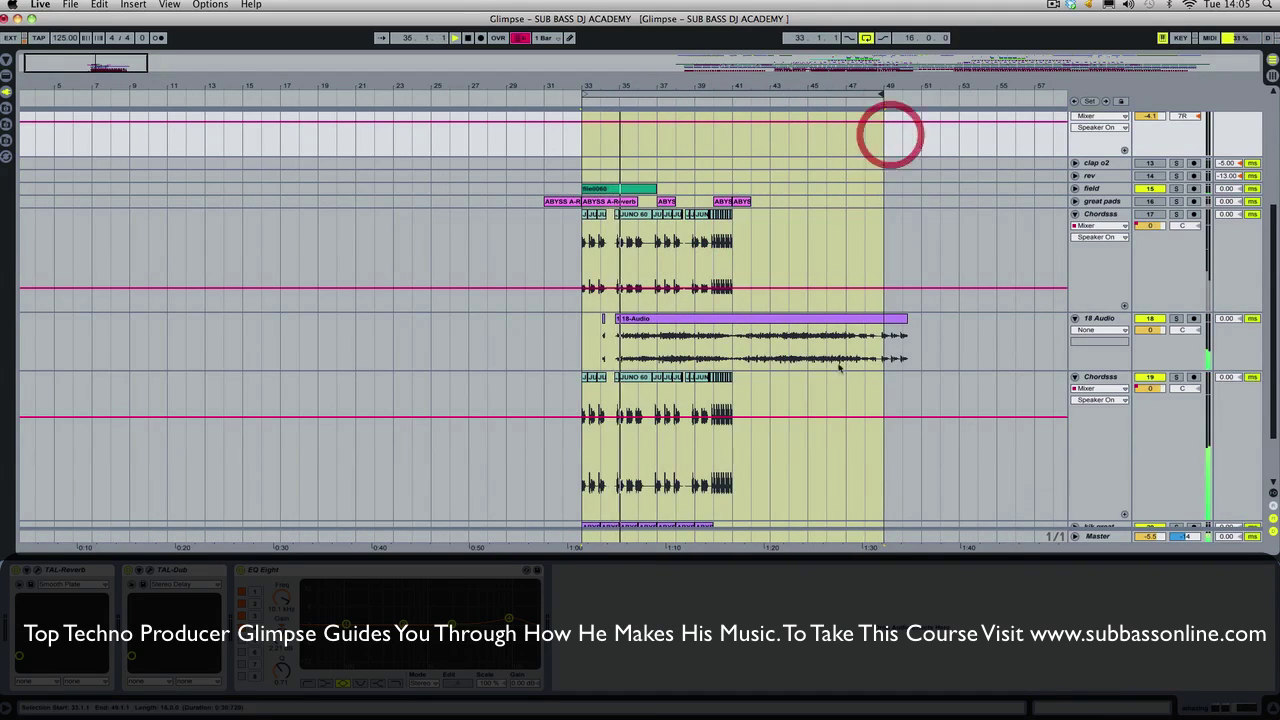
Step: Hide the device view and duplicate the lower Chordsss track's clips from bars 33–41 into bars 41–49
left_click(1270, 707)
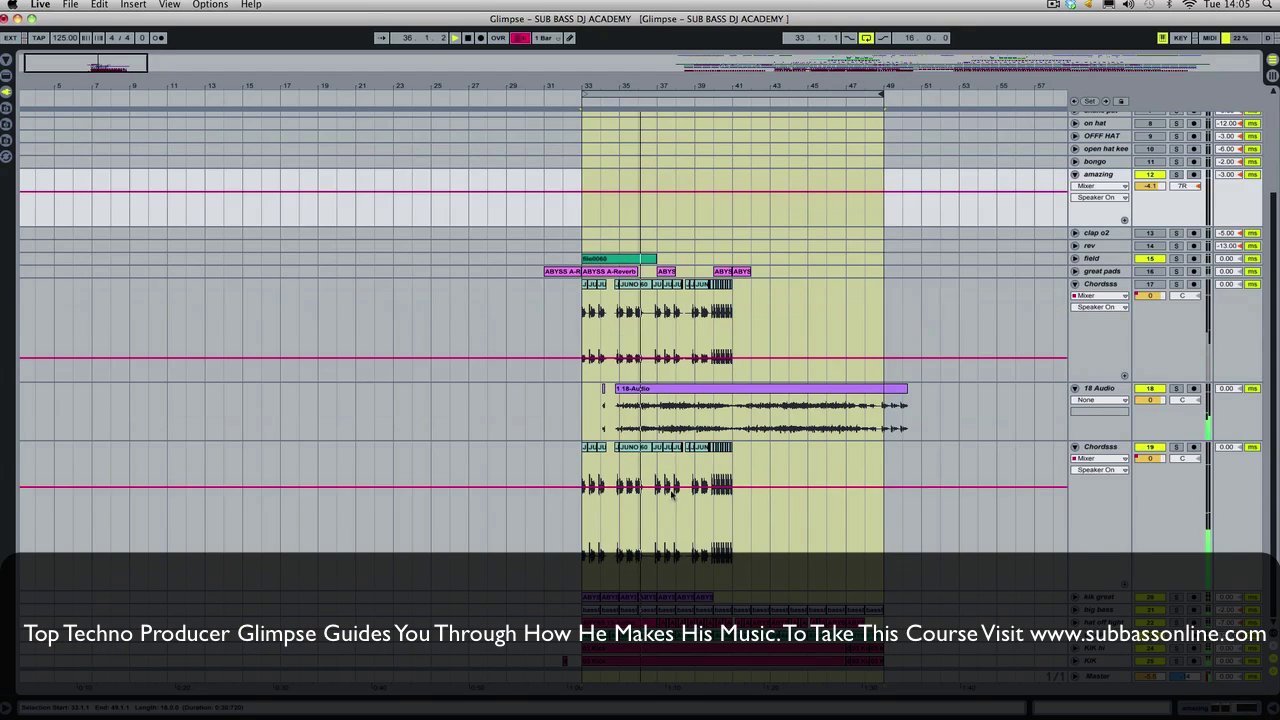
left_click_drag(580, 543, 713, 523)
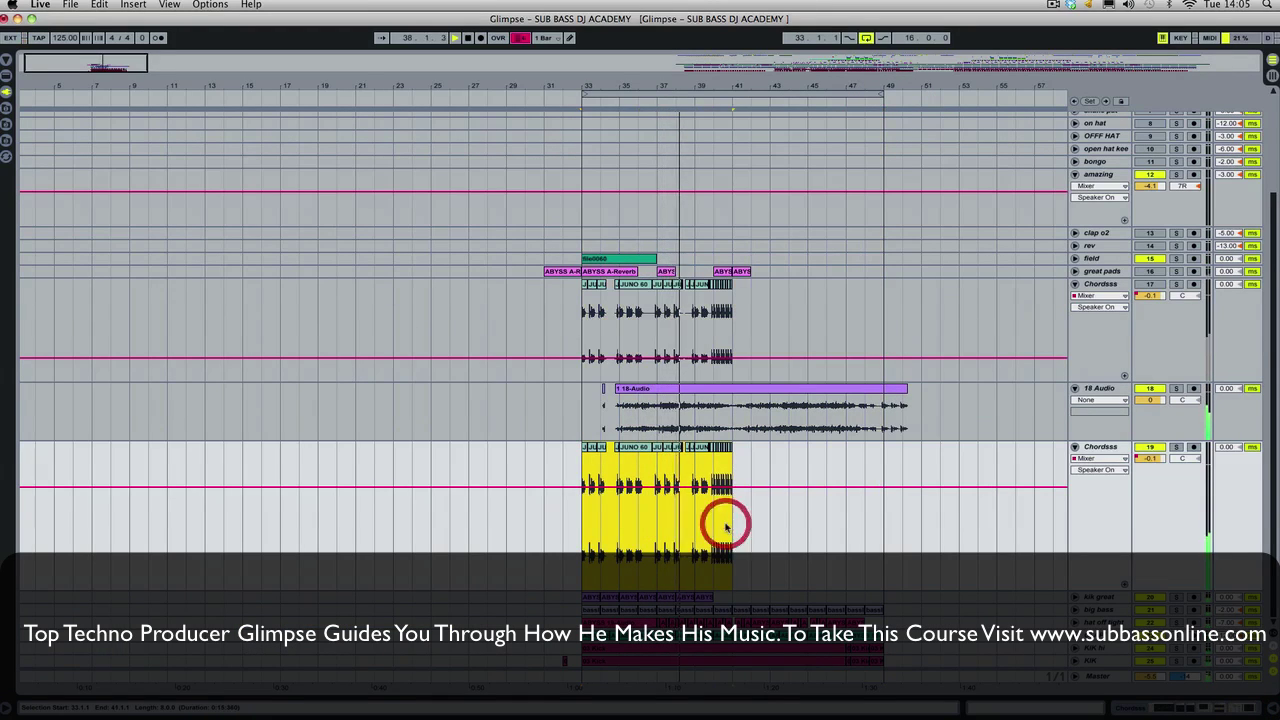
key("super+d")
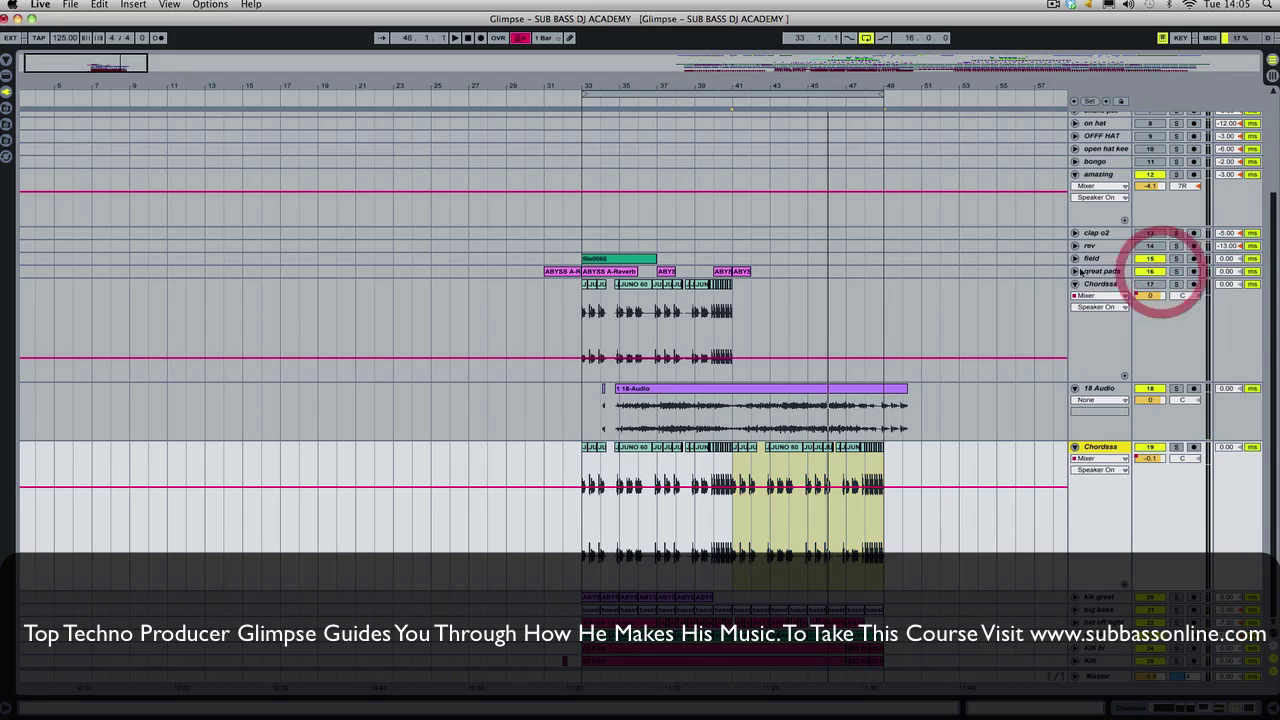
Step: Unfold the great pads track, mute and collapse the 18 Audio track, and play from bar 33
left_click(1075, 271)
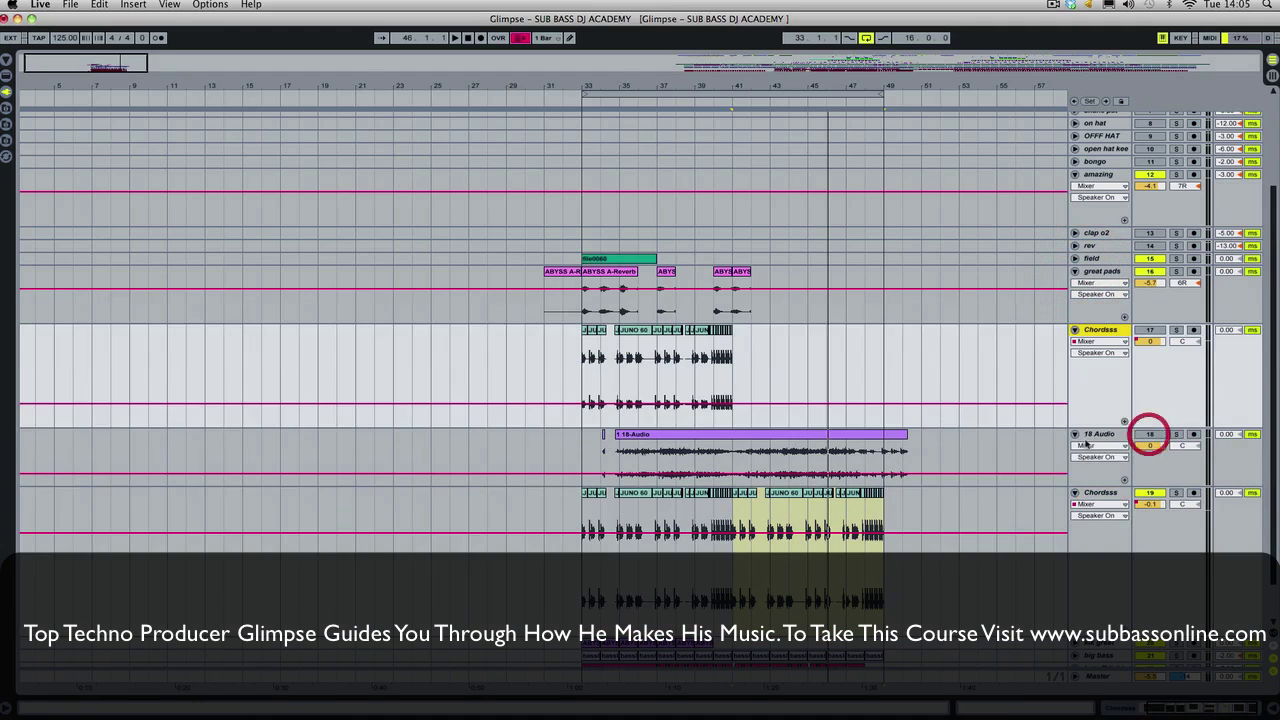
left_click(1075, 434)
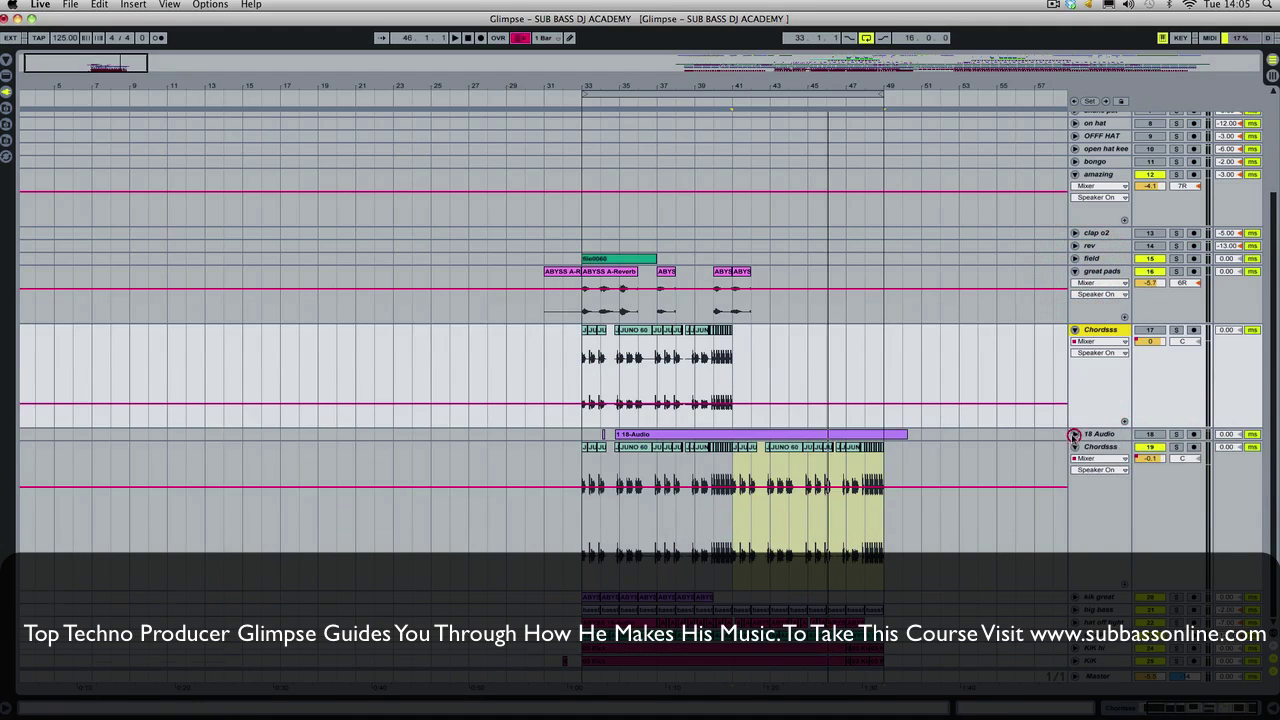
left_click(586, 310)
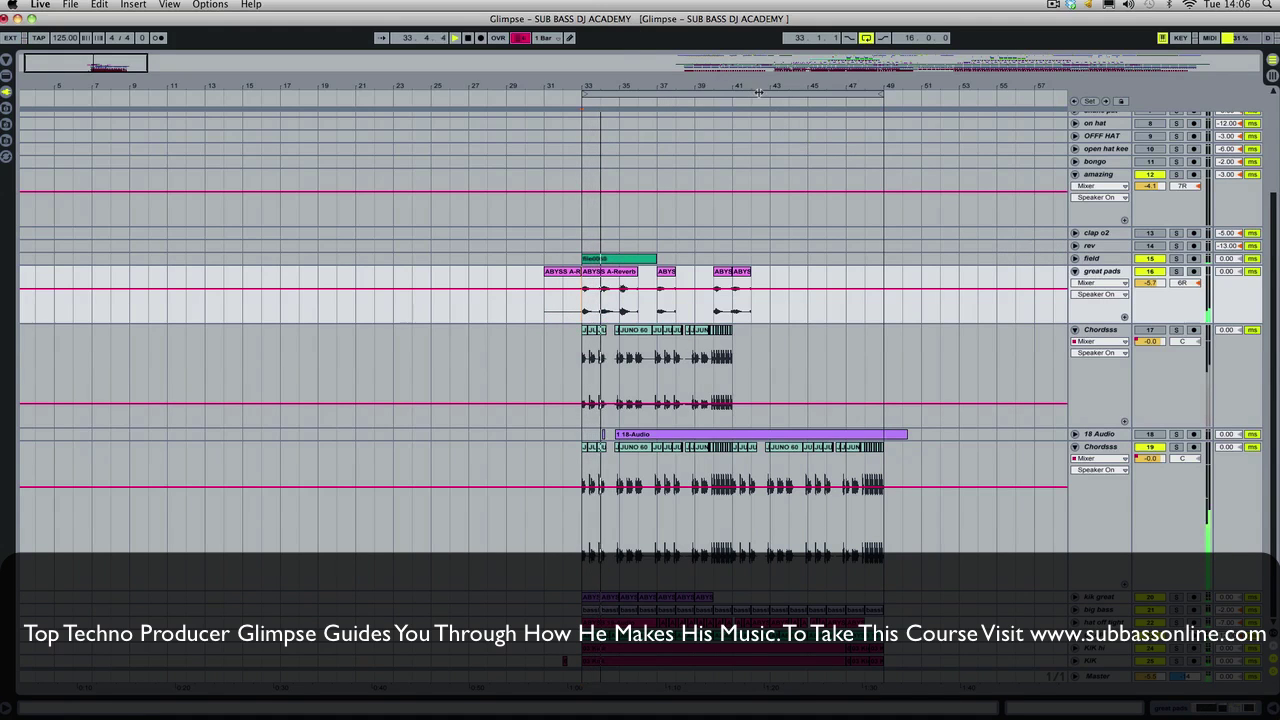
left_click_drag(771, 86, 720, 128)
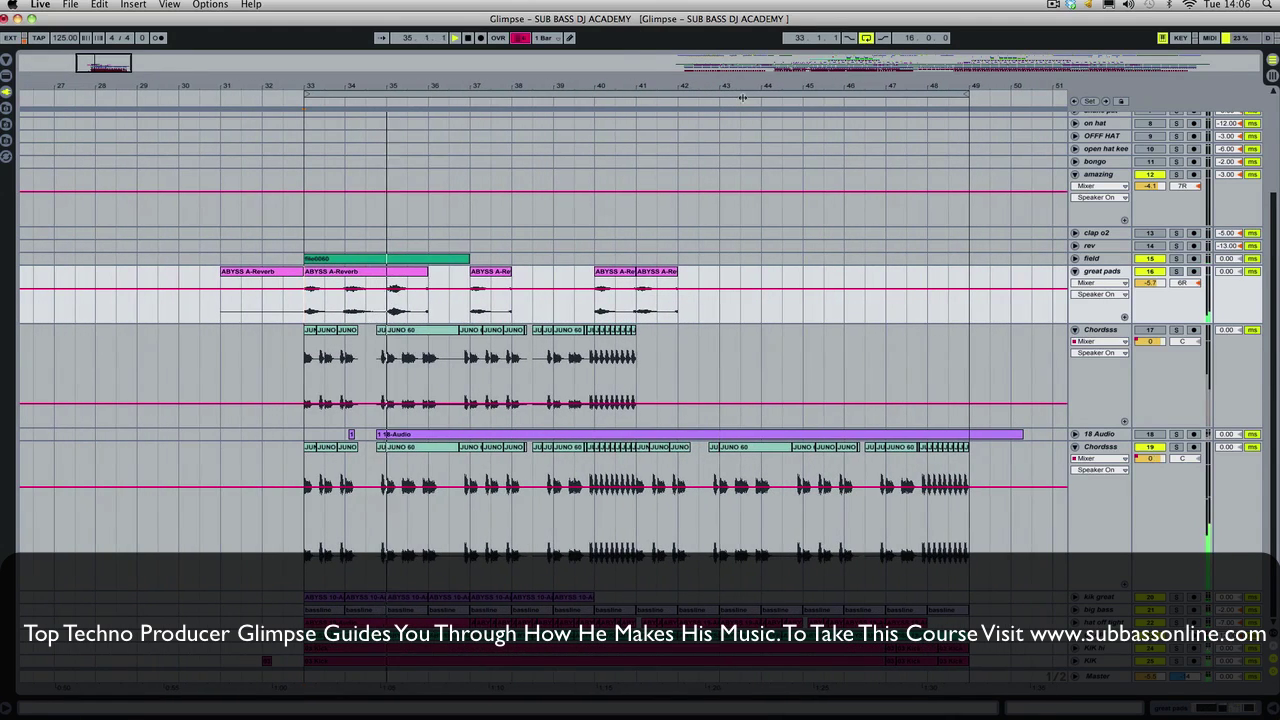
Step: Audition the great pads track soloed from bar 35, unsolo it and raise its volume slightly
left_click(1176, 272)
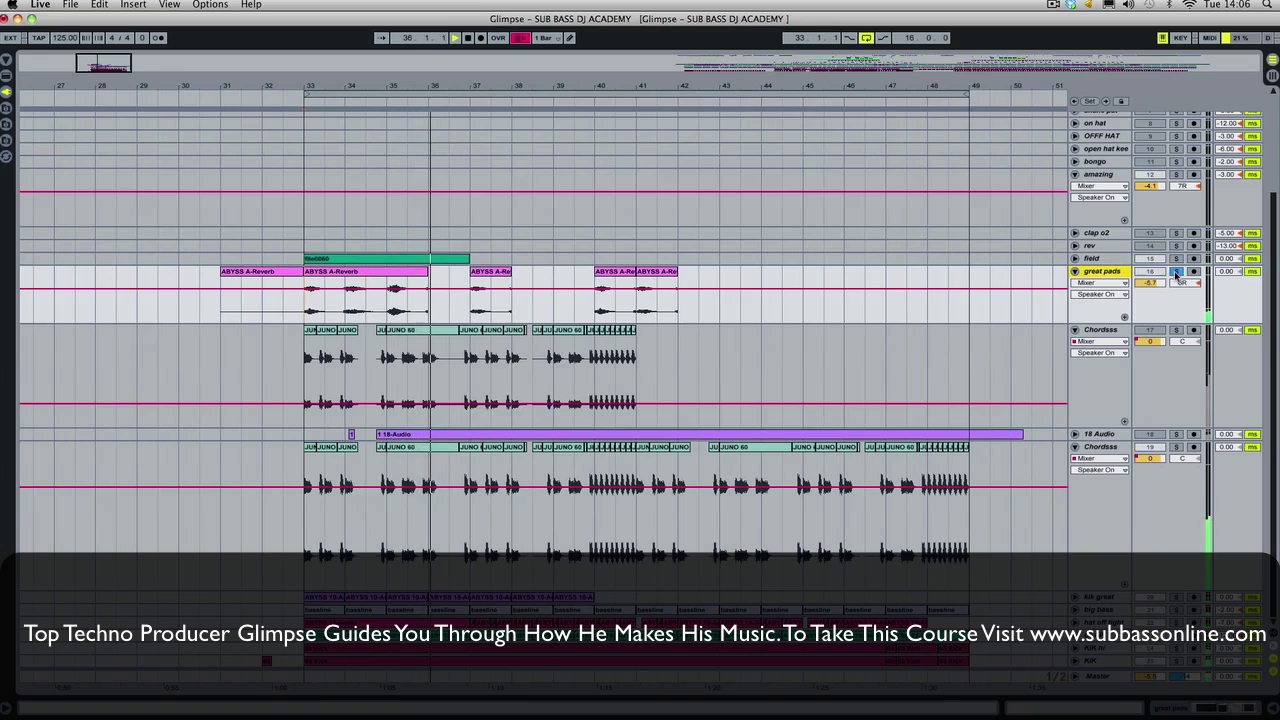
left_click(385, 302)
key("space")
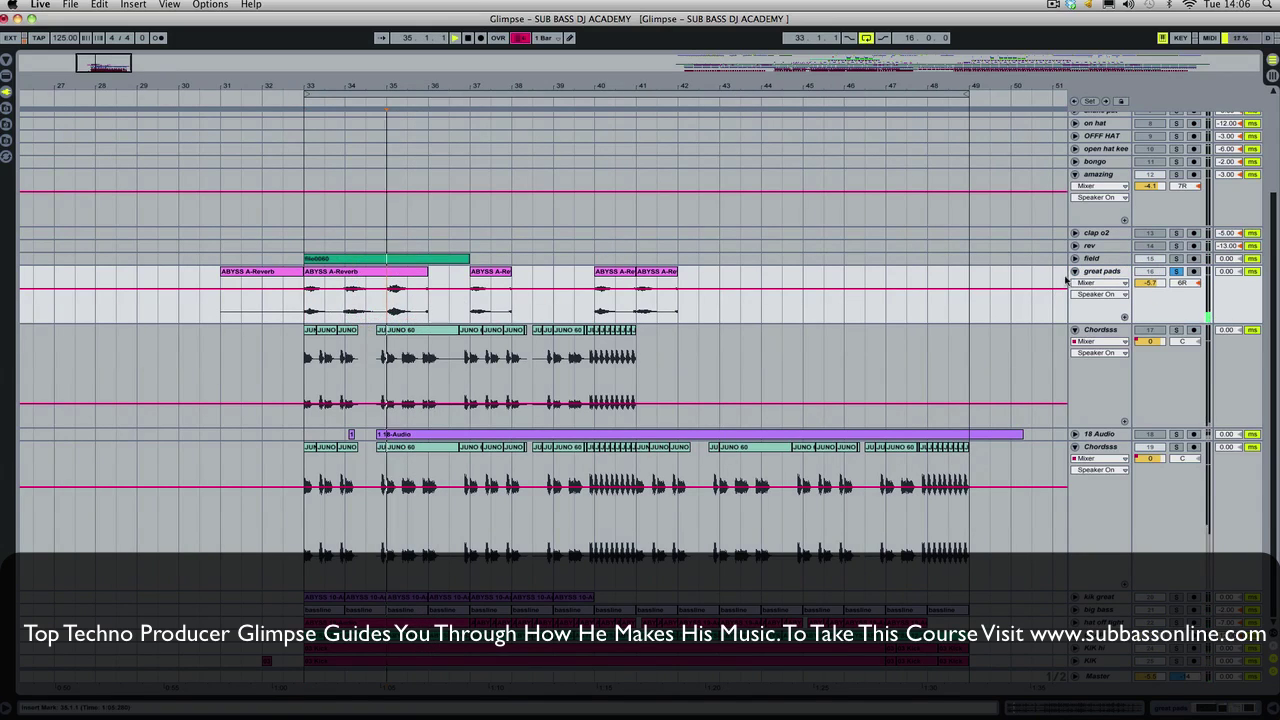
left_click(1178, 273)
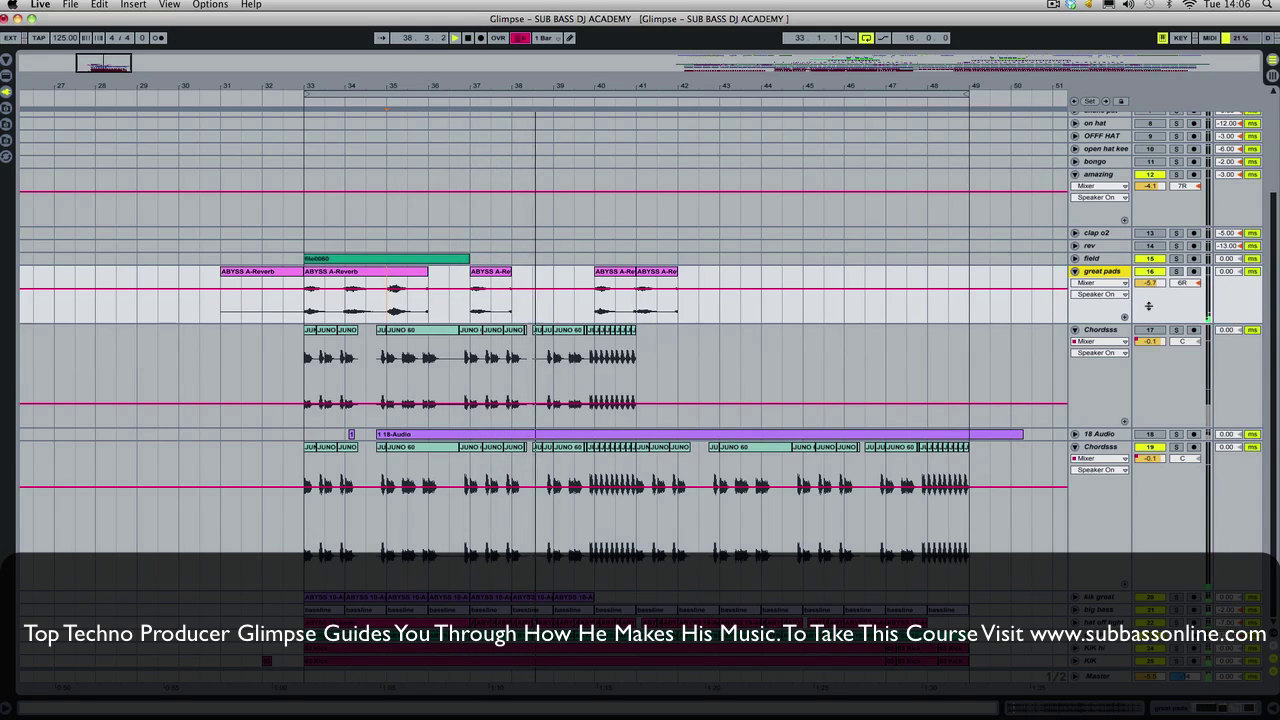
left_click_drag(1150, 283, 1150, 280)
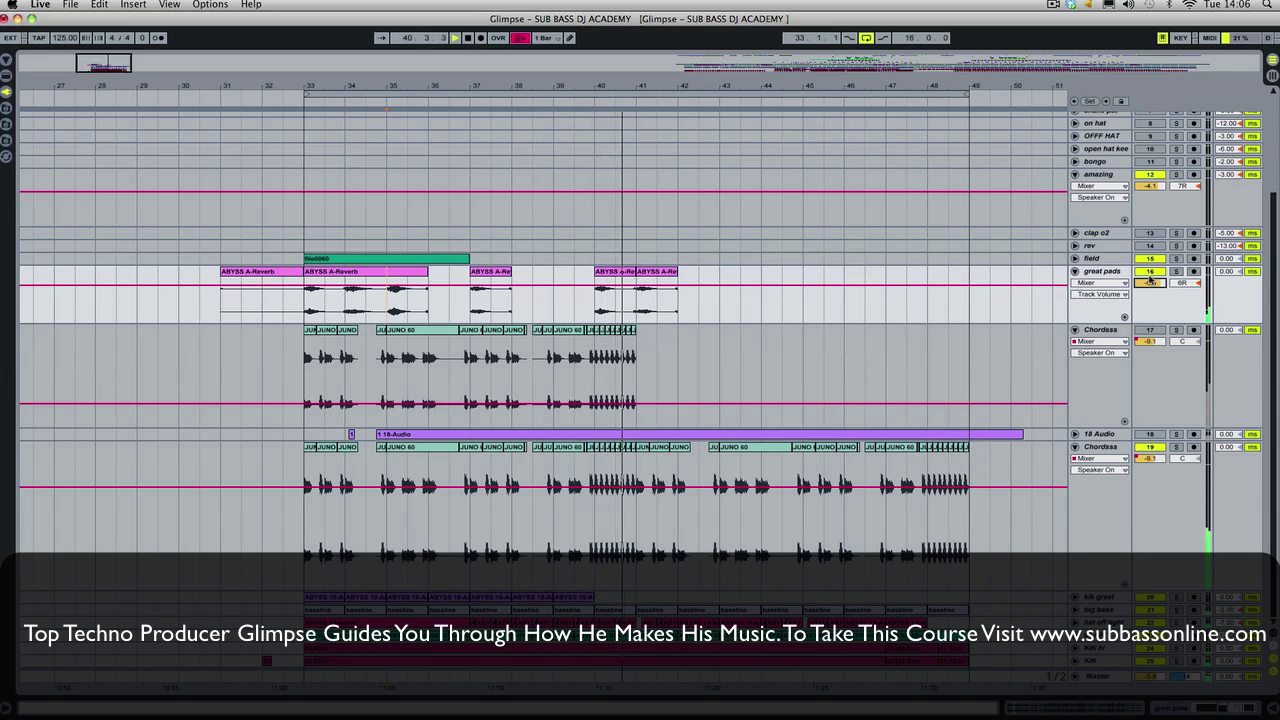